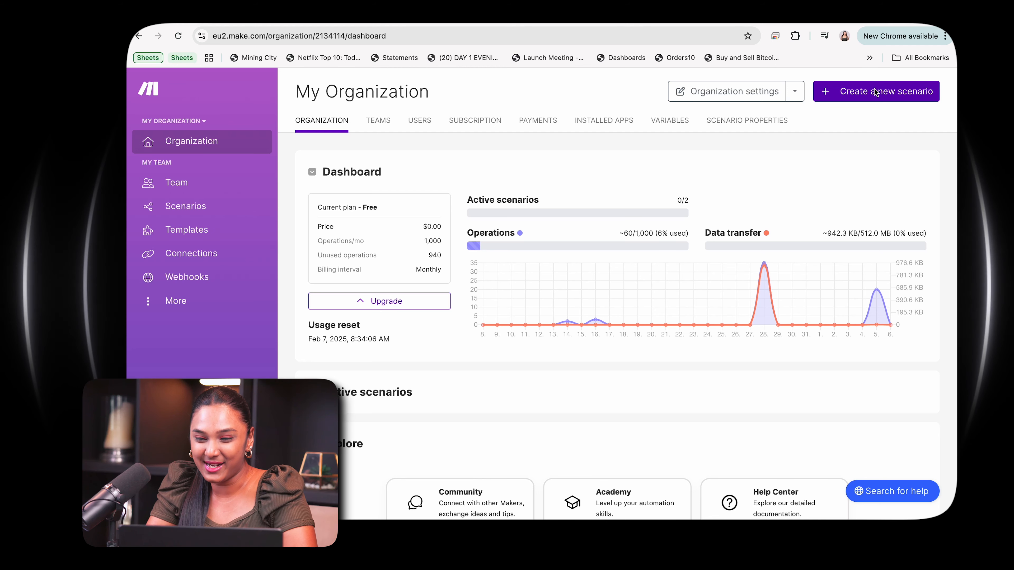
Create a new scenario that starts with the Google Drive "Watch Files in a Folder" trigger.
left_click(873, 91)
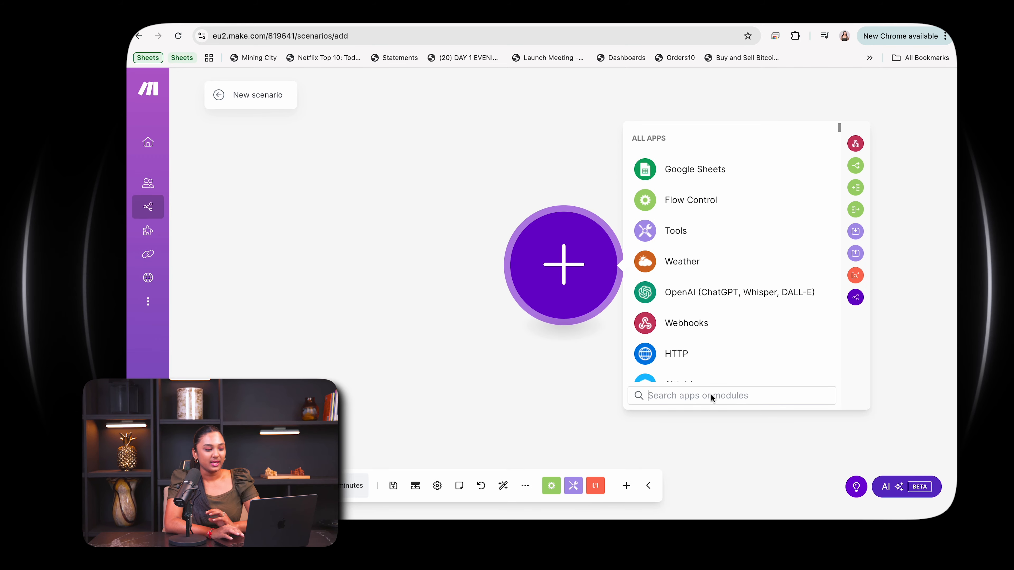
type("goog")
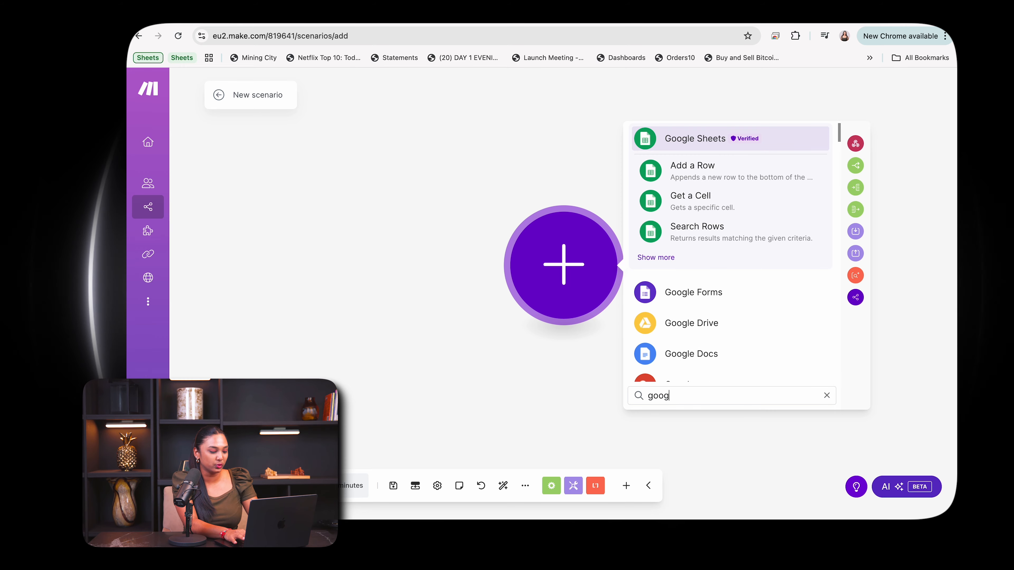
type("le drive")
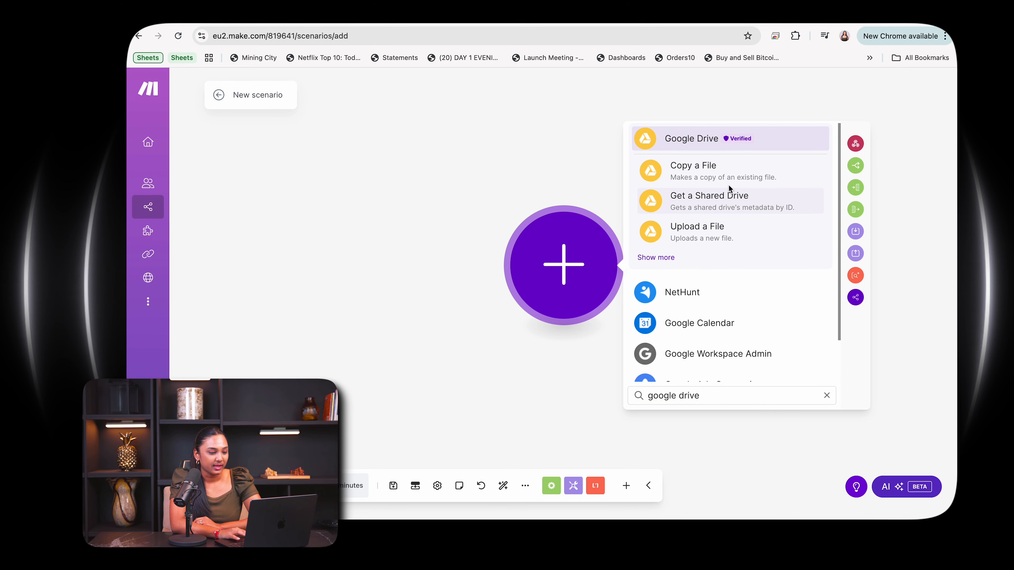
left_click(658, 260)
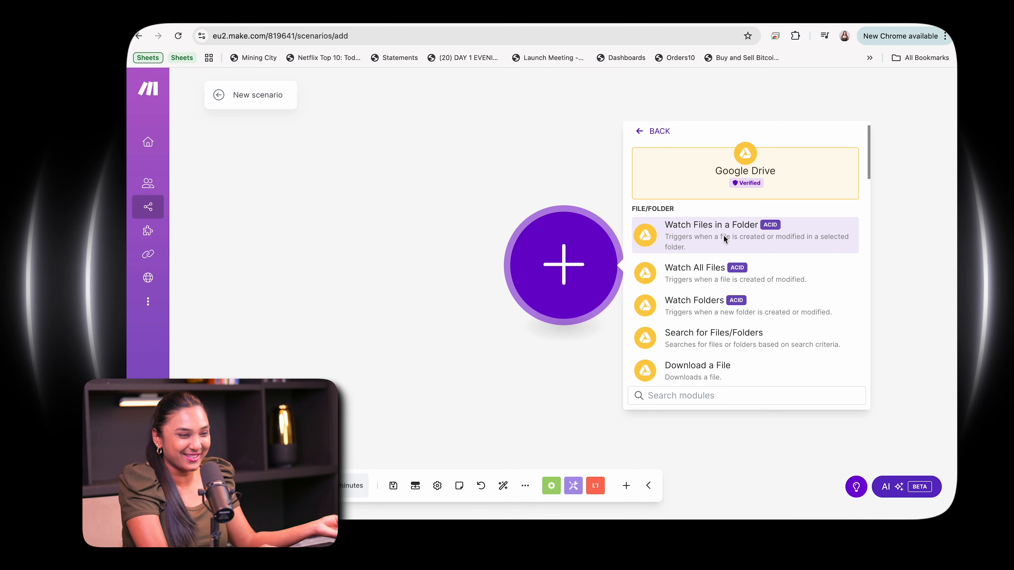
left_click(724, 238)
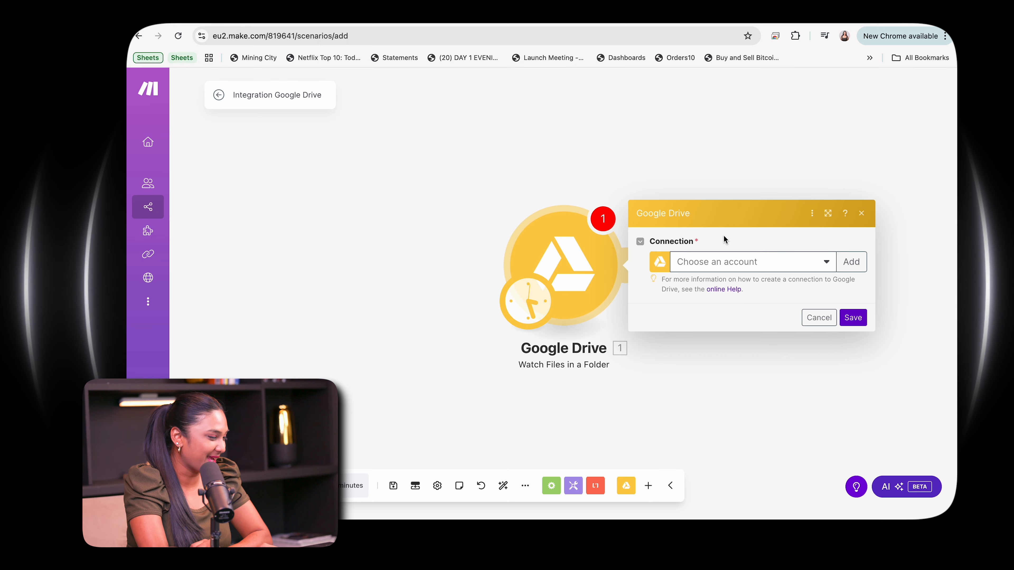
Add a Google Drive connection named "My Google Restricted connection" and authorize it with the company Google account.
left_click(851, 263)
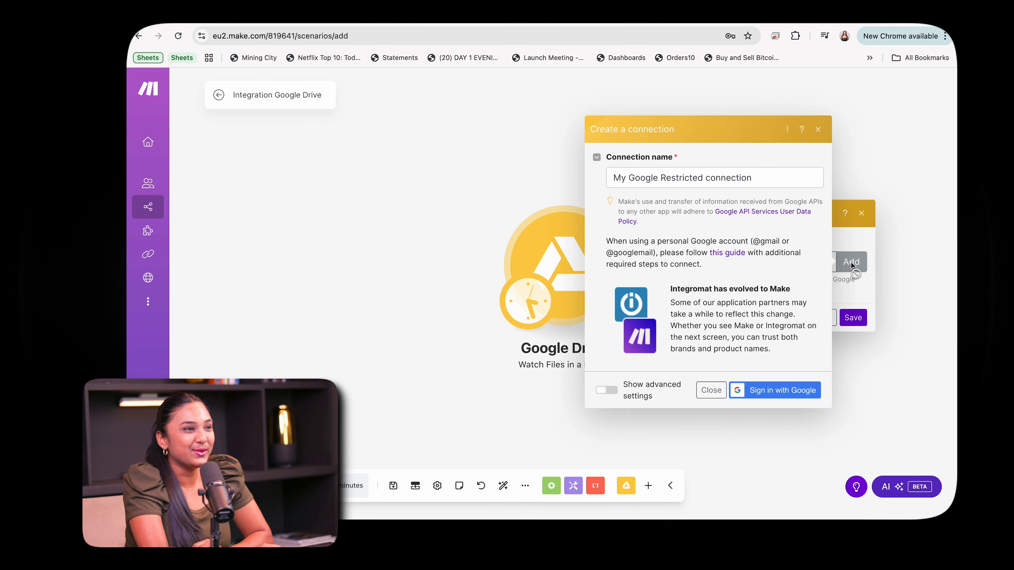
left_click(758, 397)
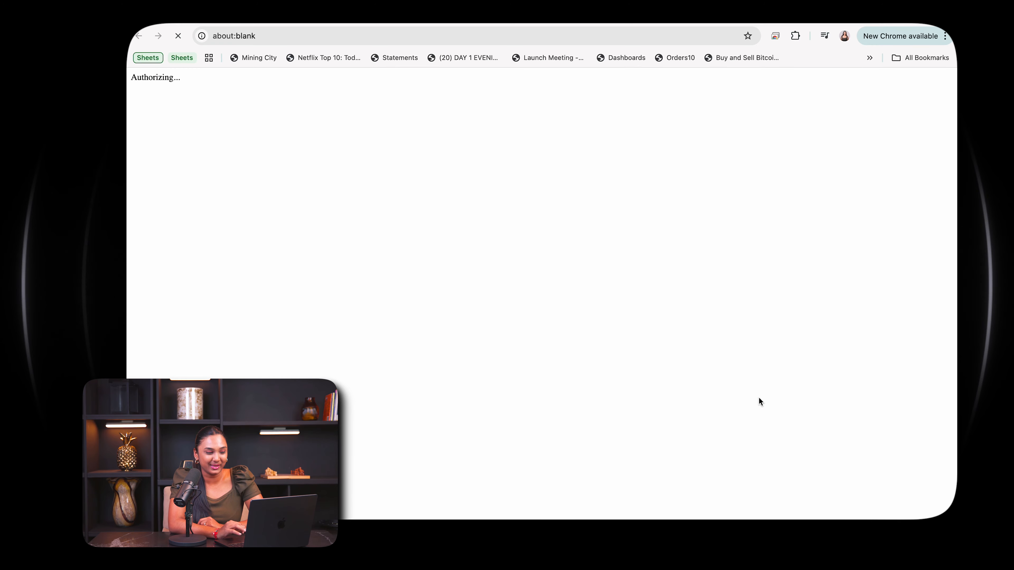
left_click(671, 170)
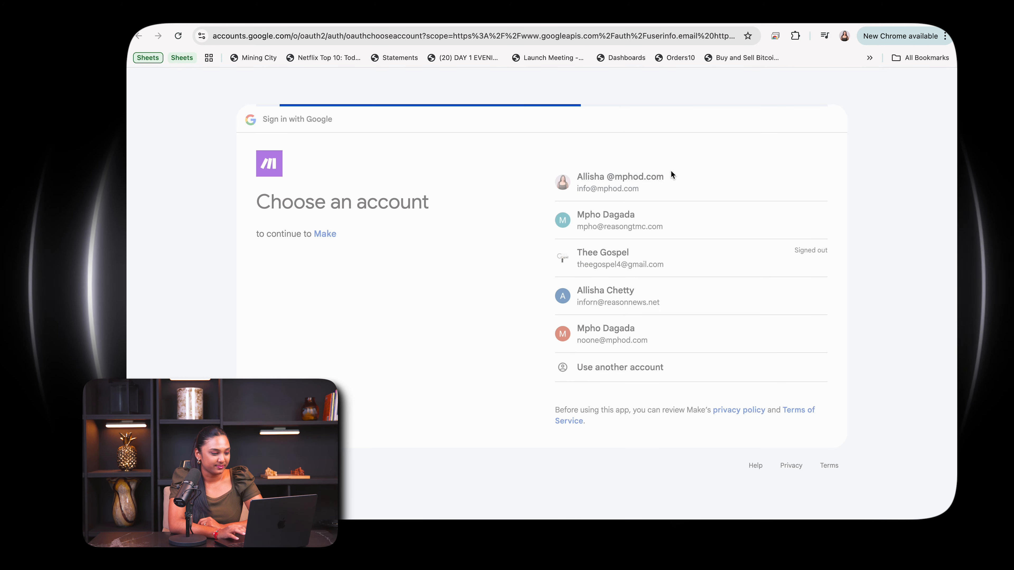
left_click(766, 351)
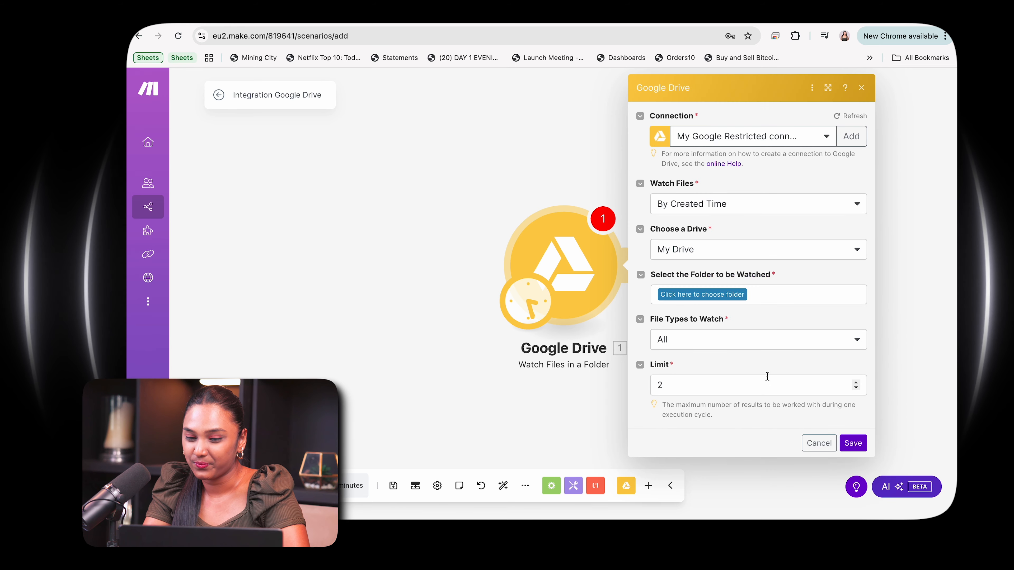
Set the trigger to watch the Reason News Snippets folder by created time with a limit of 1, starting from now on.
left_click(749, 209)
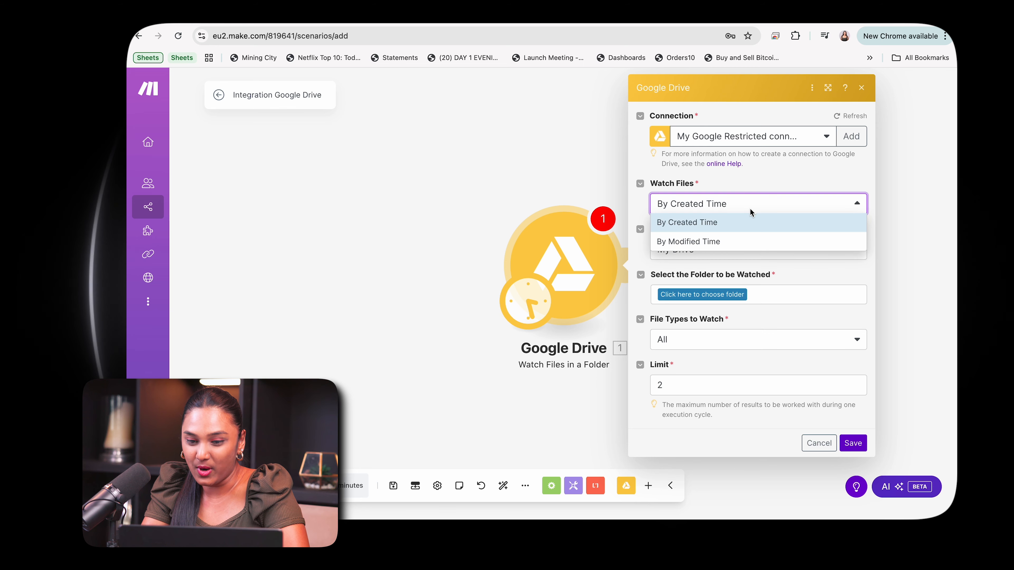
left_click(765, 189)
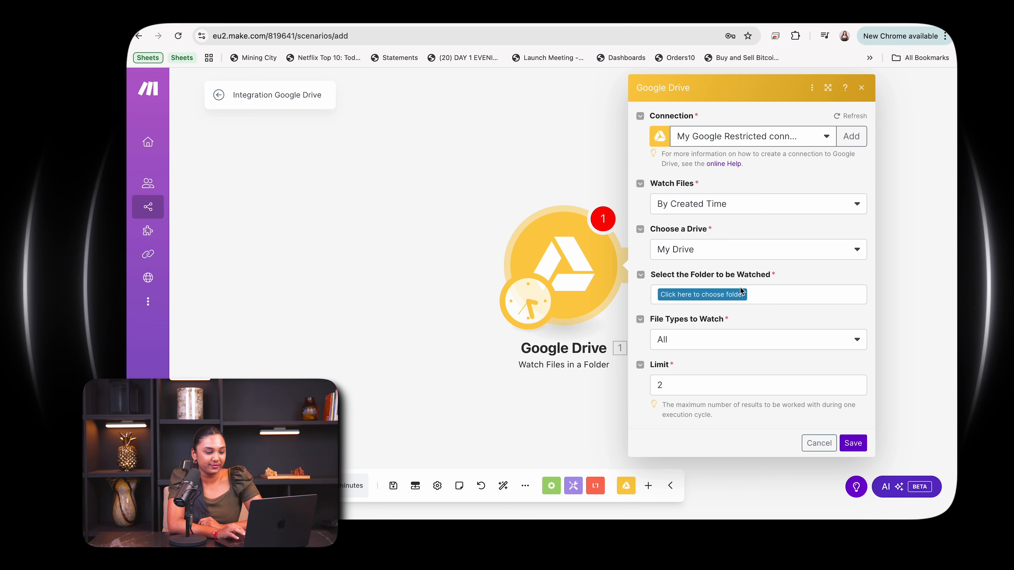
left_click(724, 295)
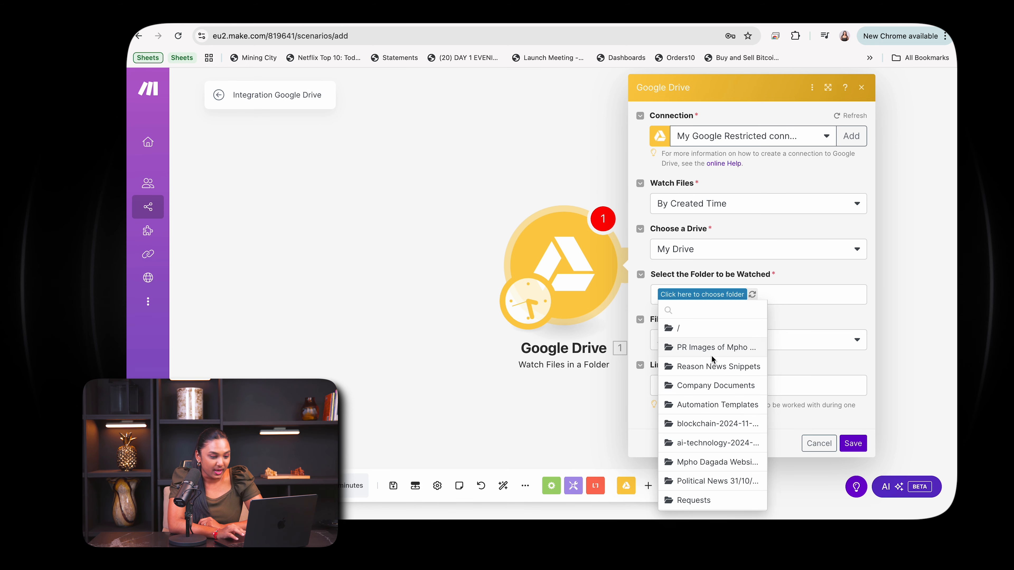
left_click(713, 366)
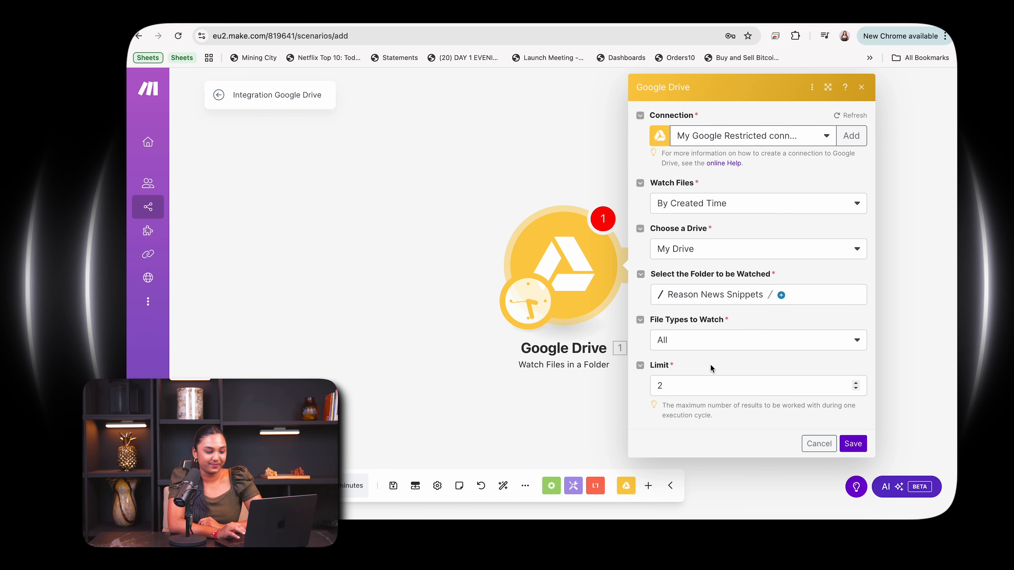
left_click(691, 391)
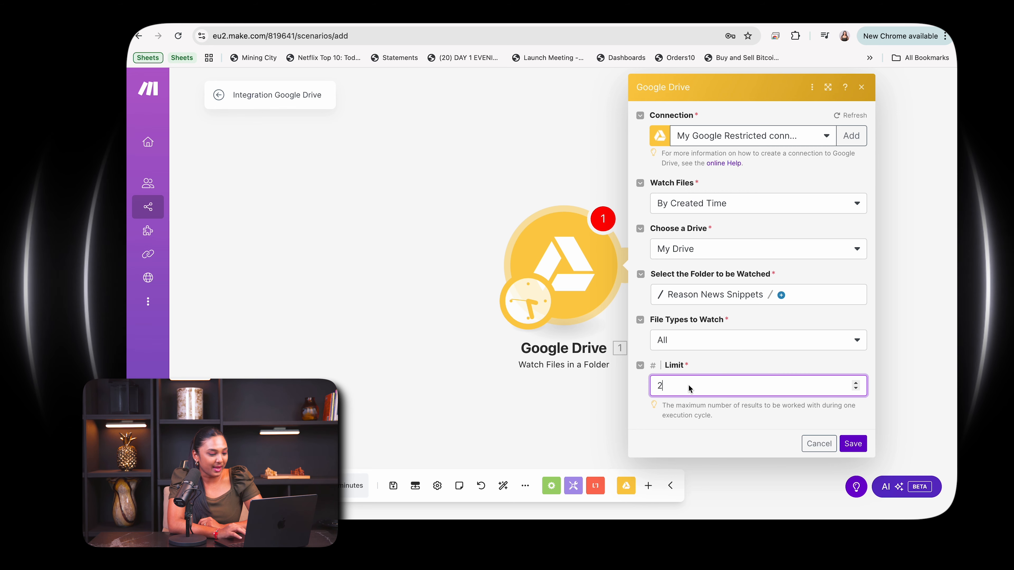
key("BackSpace")
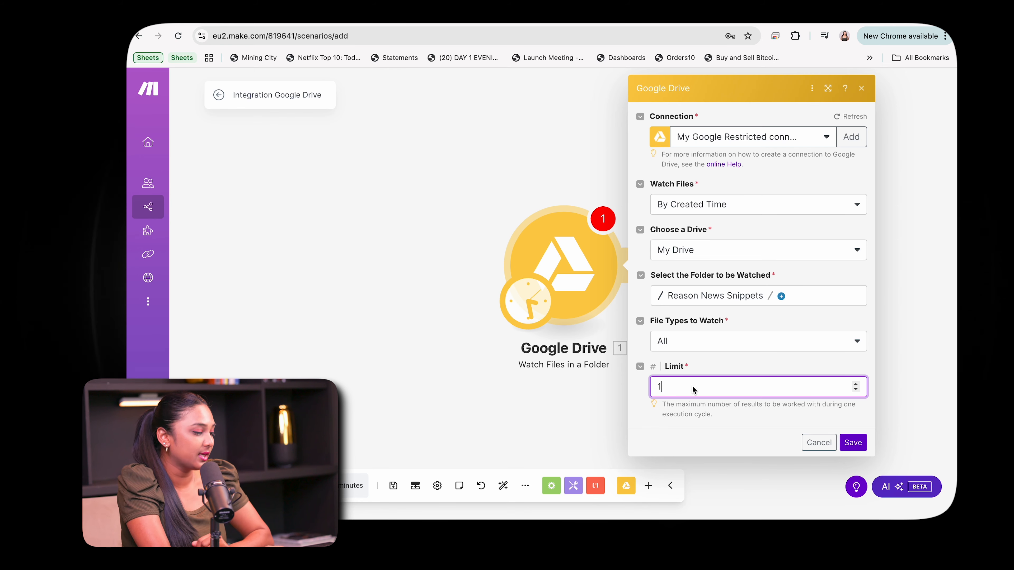
left_click(861, 446)
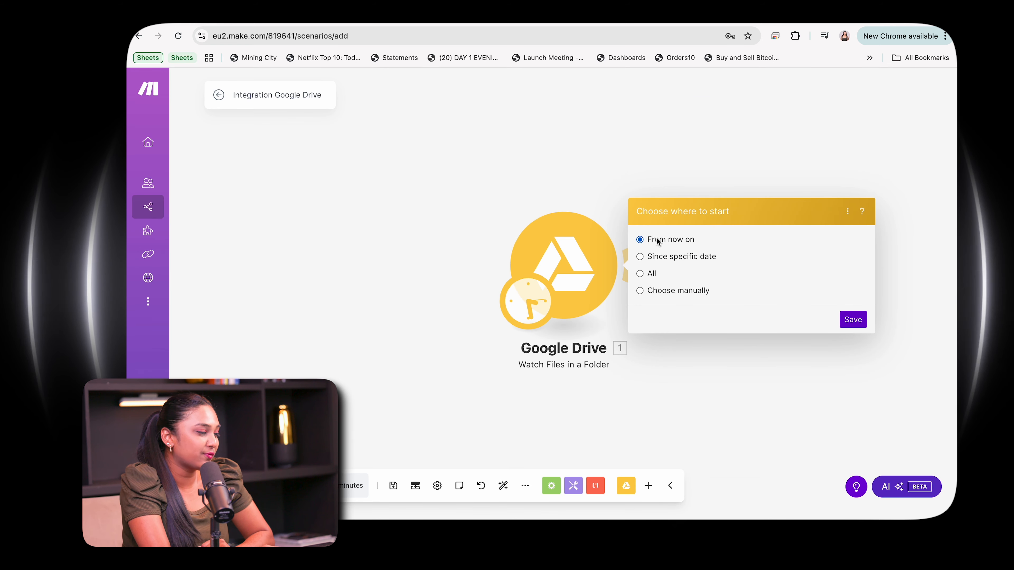
left_click(853, 323)
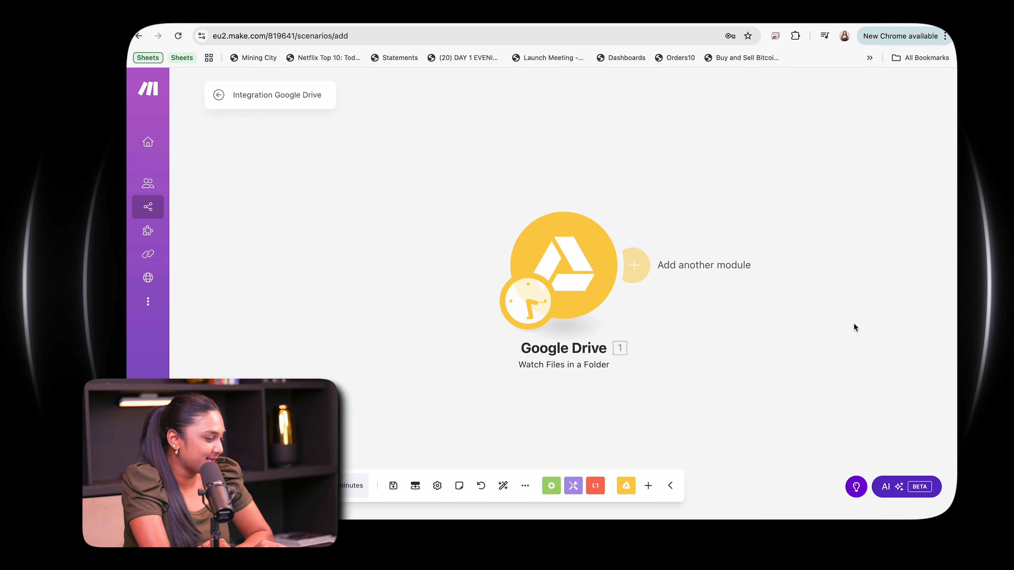
Add a Google Drive "Download a File" module and map its File ID to the watched file's File ID.
left_click(623, 263)
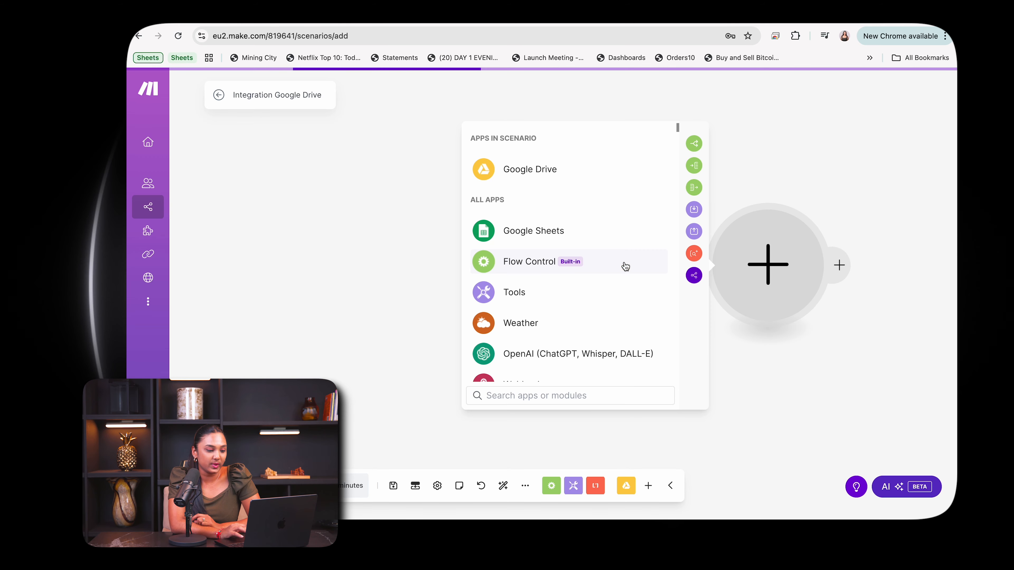
left_click(478, 181)
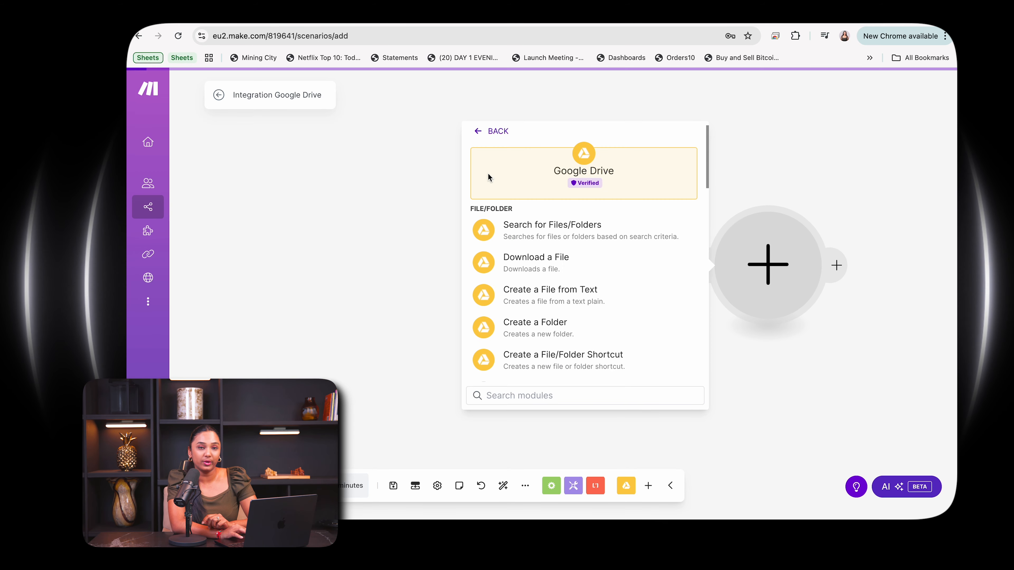
left_click(546, 257)
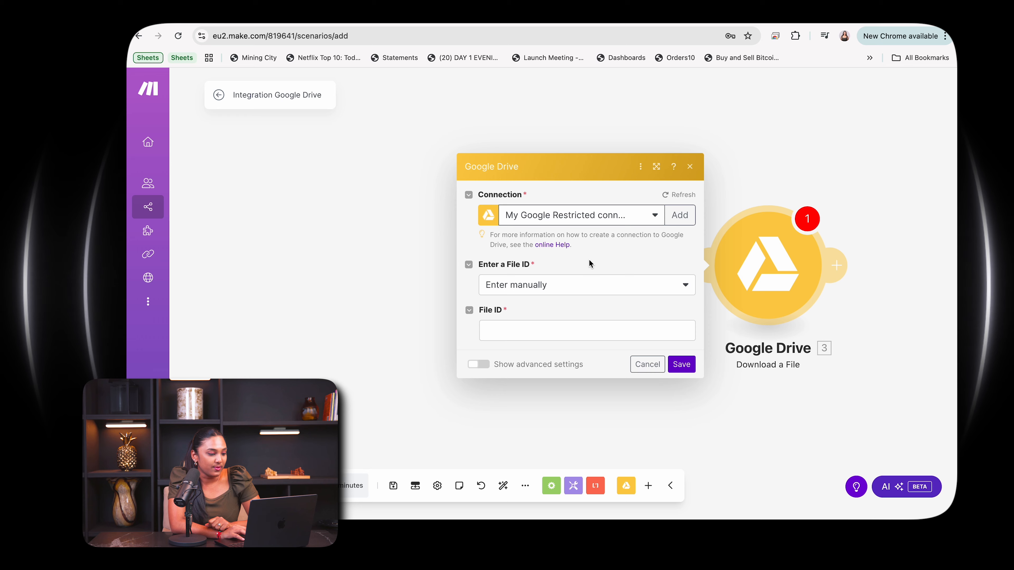
left_click(523, 327)
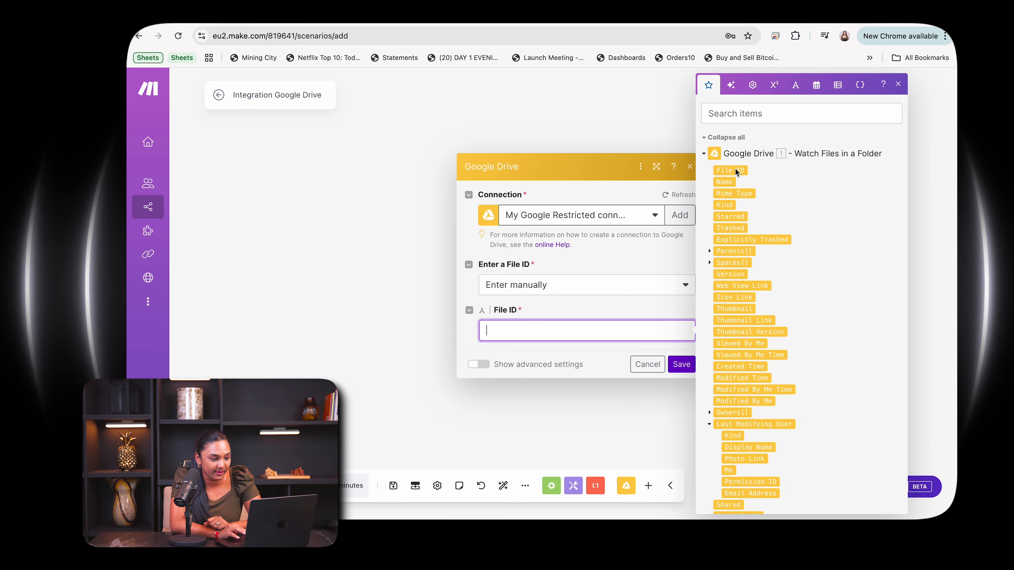
left_click_drag(736, 172, 557, 330)
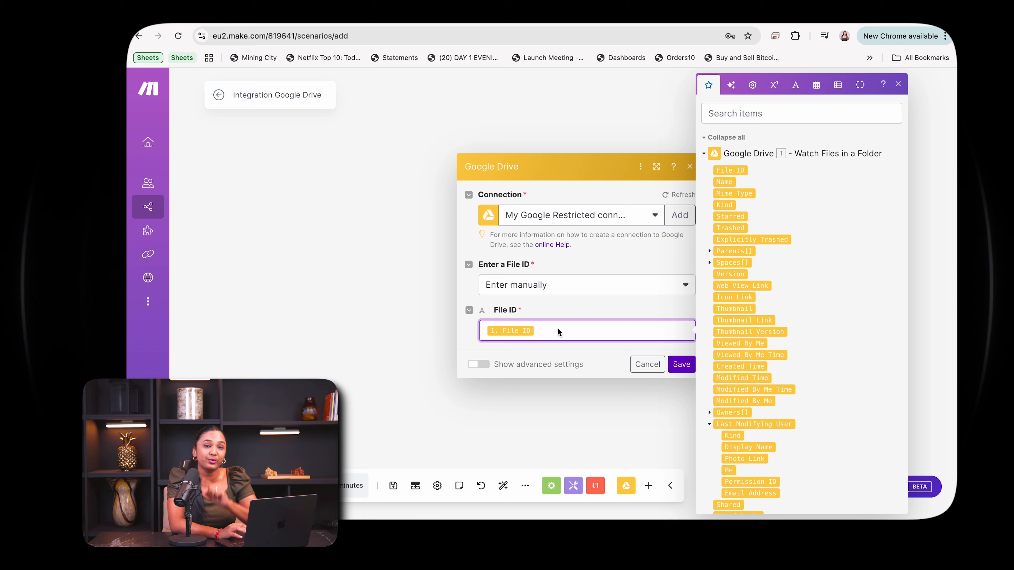
left_click(682, 365)
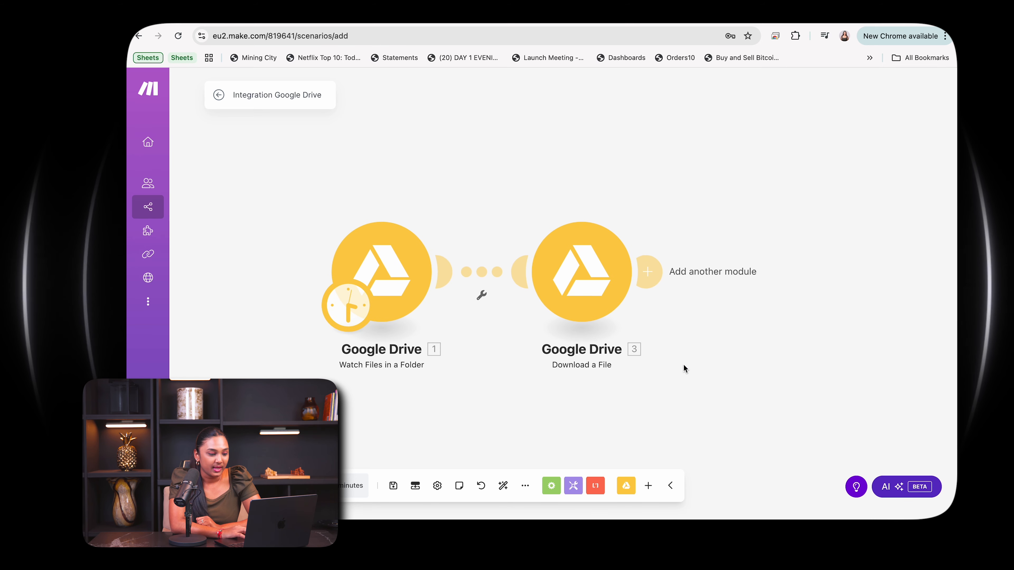
Add a CloudConvert "Convert a File" module after the file download.
left_click(647, 267)
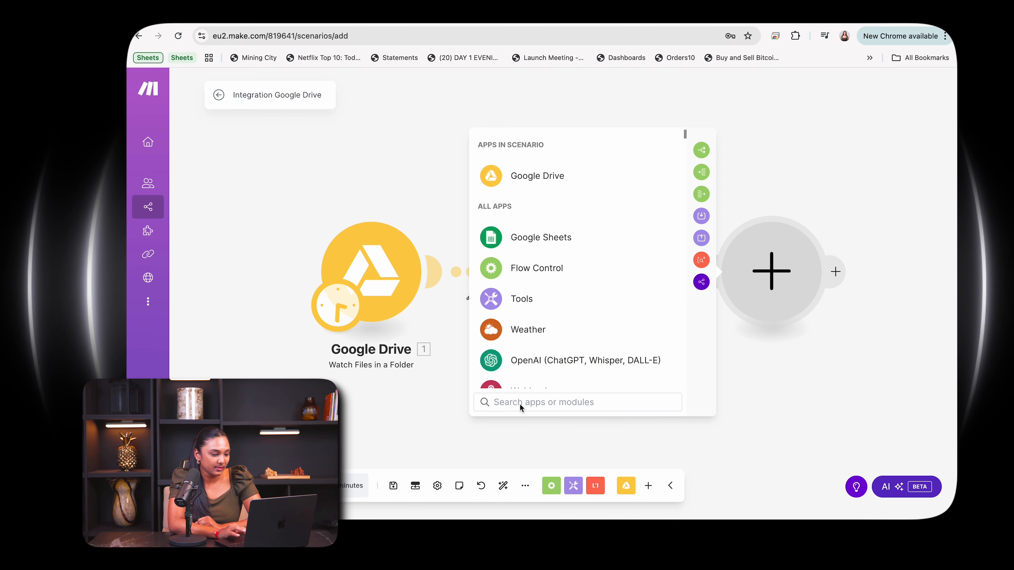
type("cloud convbe")
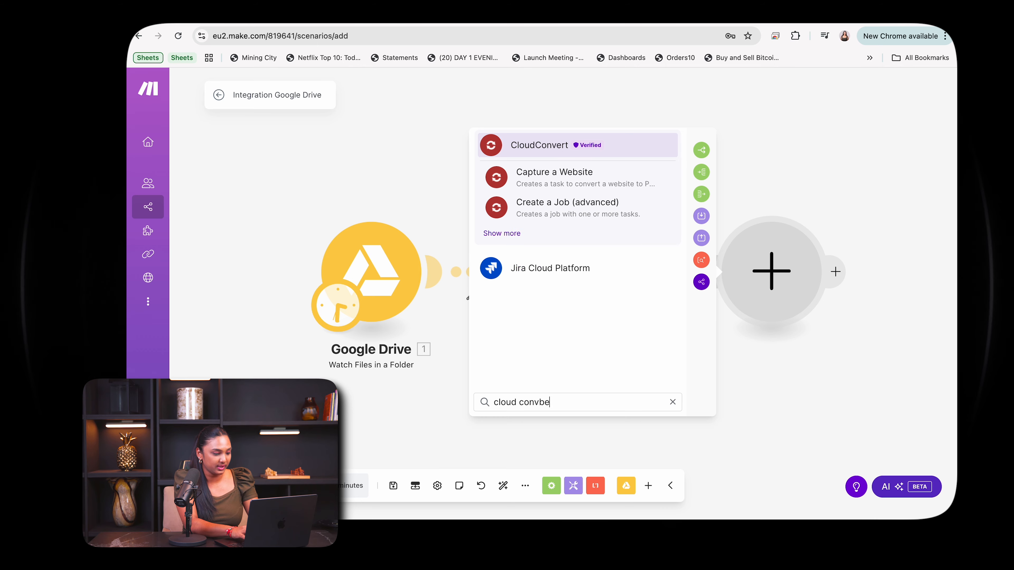
key("BackSpace")
type("r")
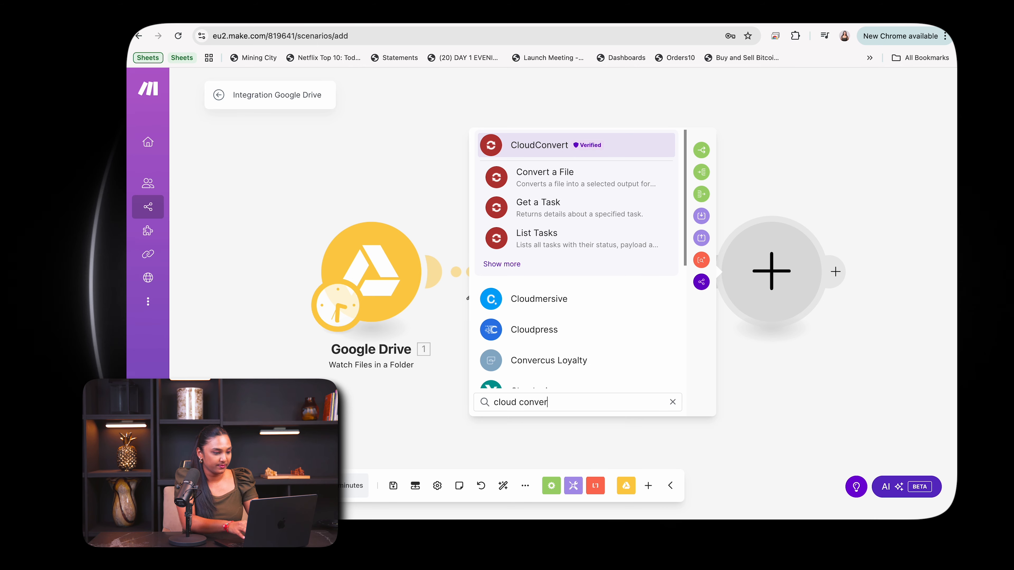
left_click(587, 180)
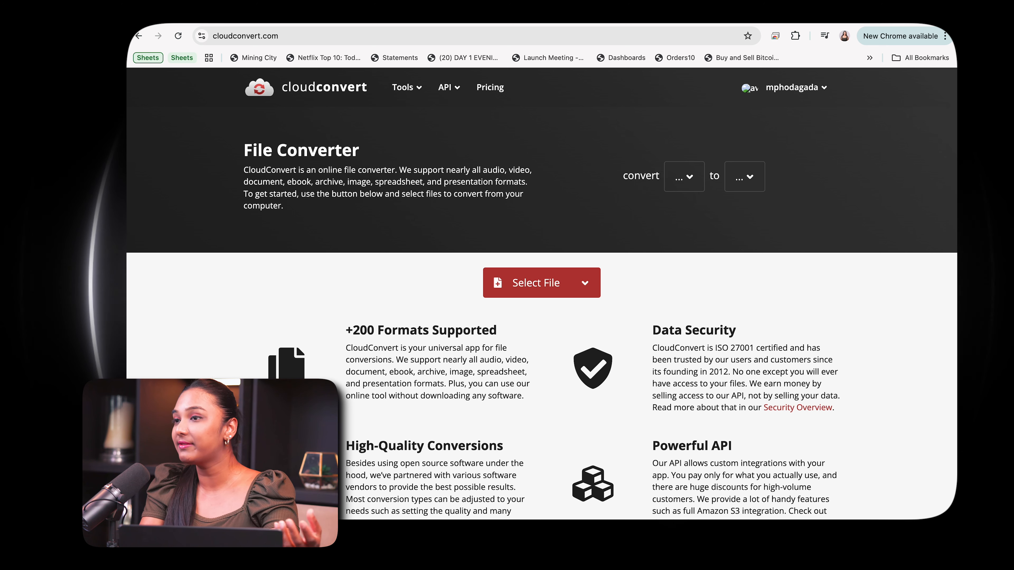
Switch to the CloudConvert website and open the API keys page of the account dashboard.
left_click(821, 89)
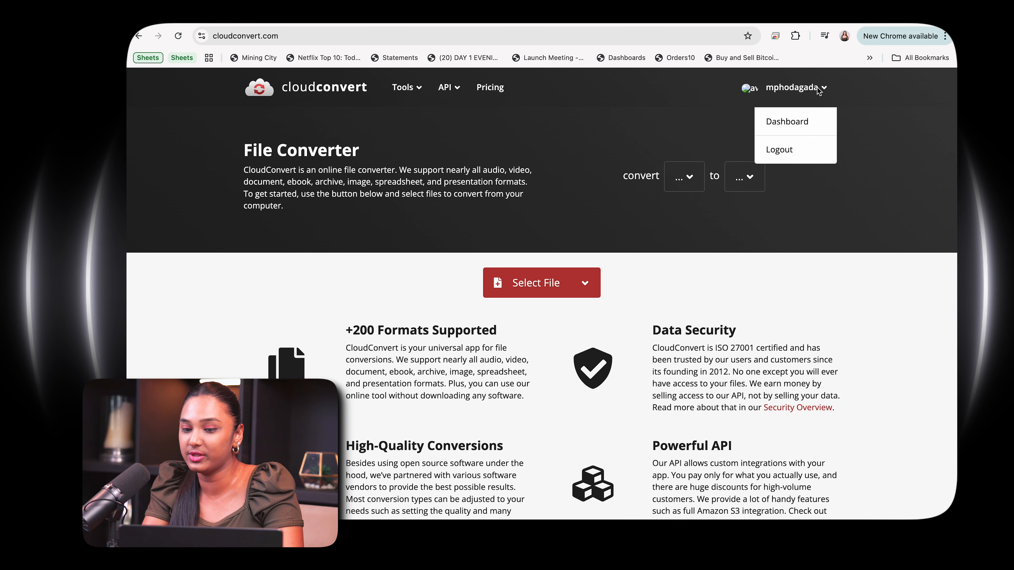
left_click(802, 123)
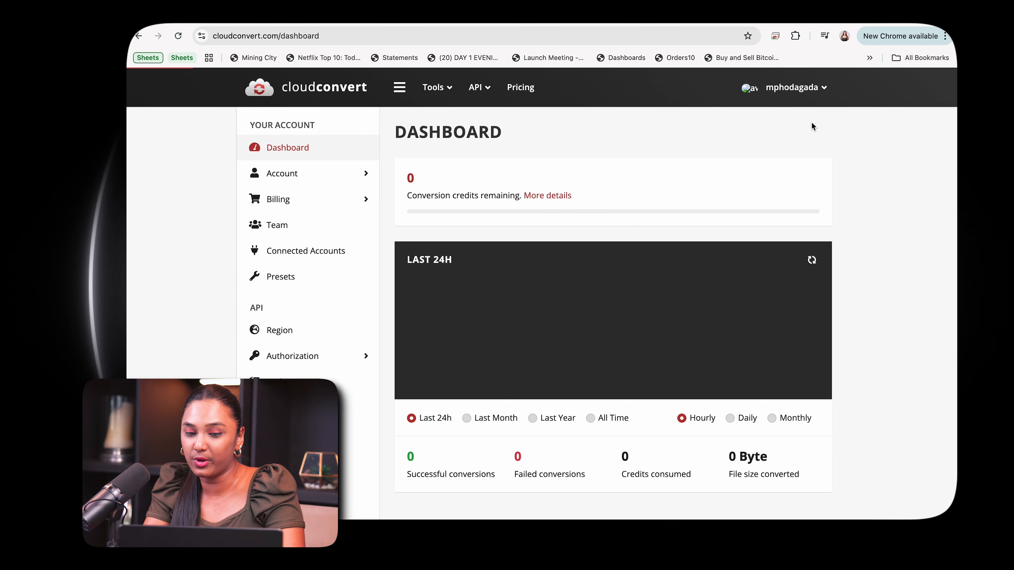
left_click(296, 359)
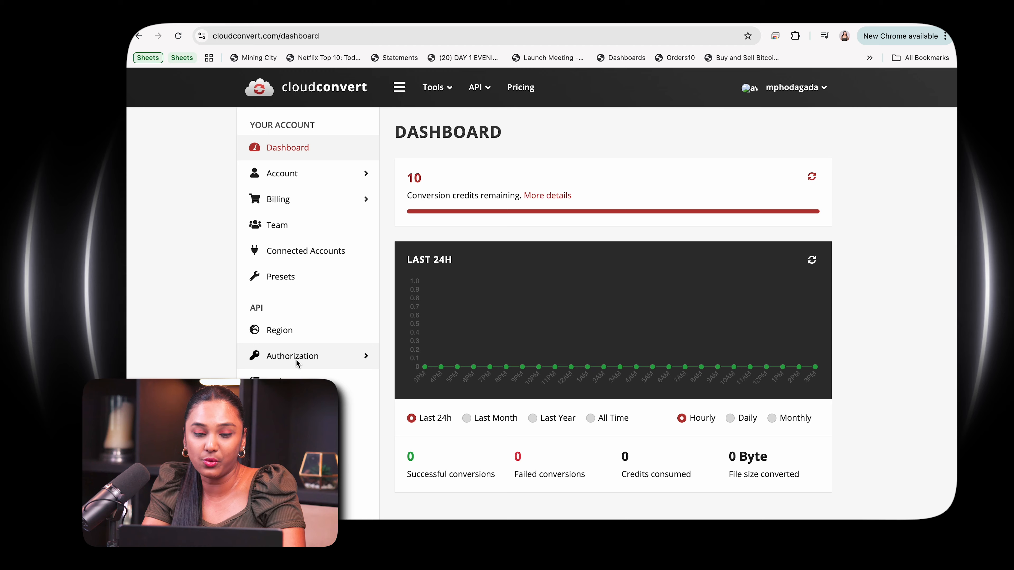
left_click(295, 382)
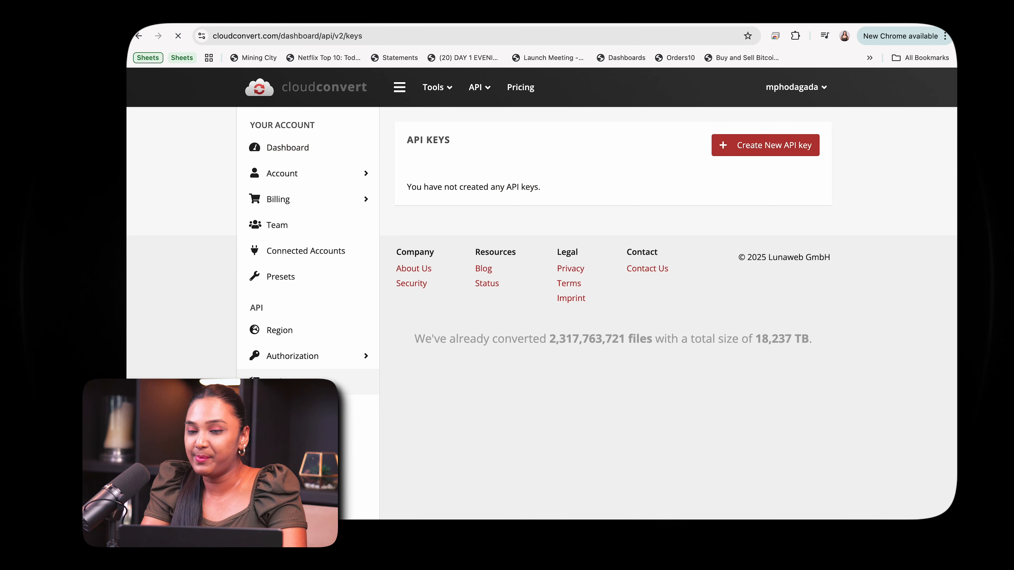
Create a new API key named Make.com Test with every read and write scope for user, task, webhook and preset enabled.
left_click(785, 147)
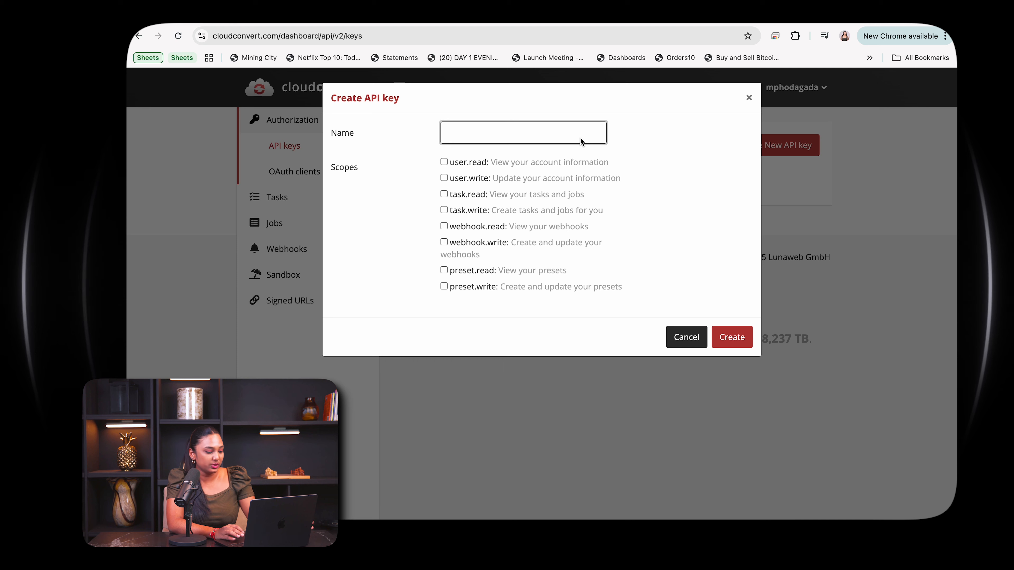
type("Make.com Test")
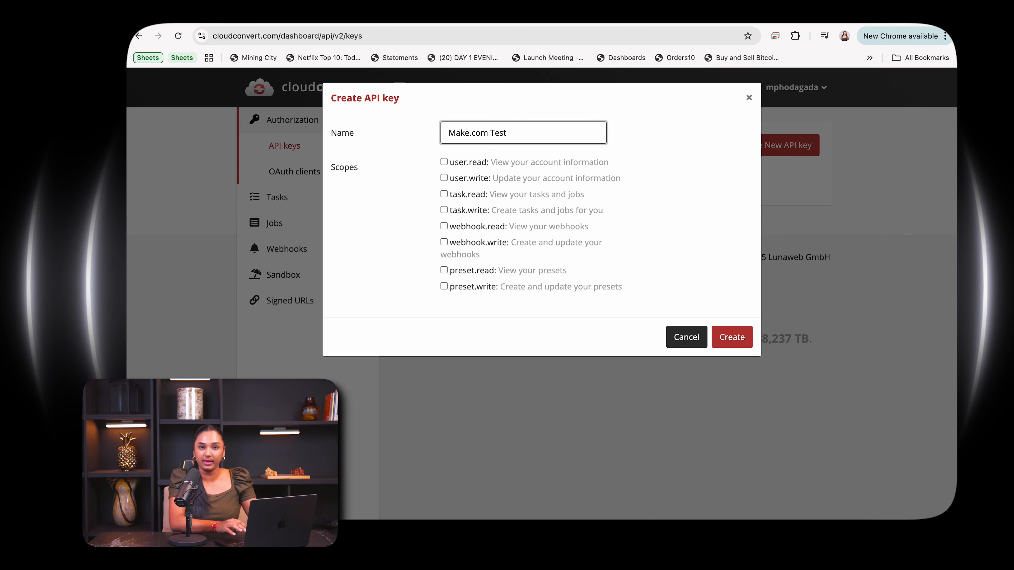
left_click(443, 162)
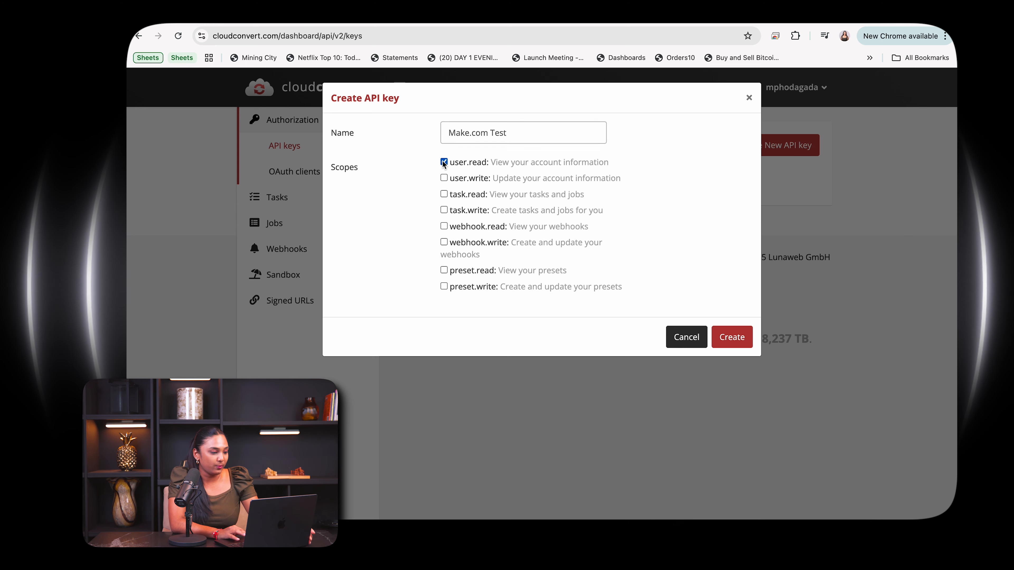
left_click(444, 177)
left_click(443, 194)
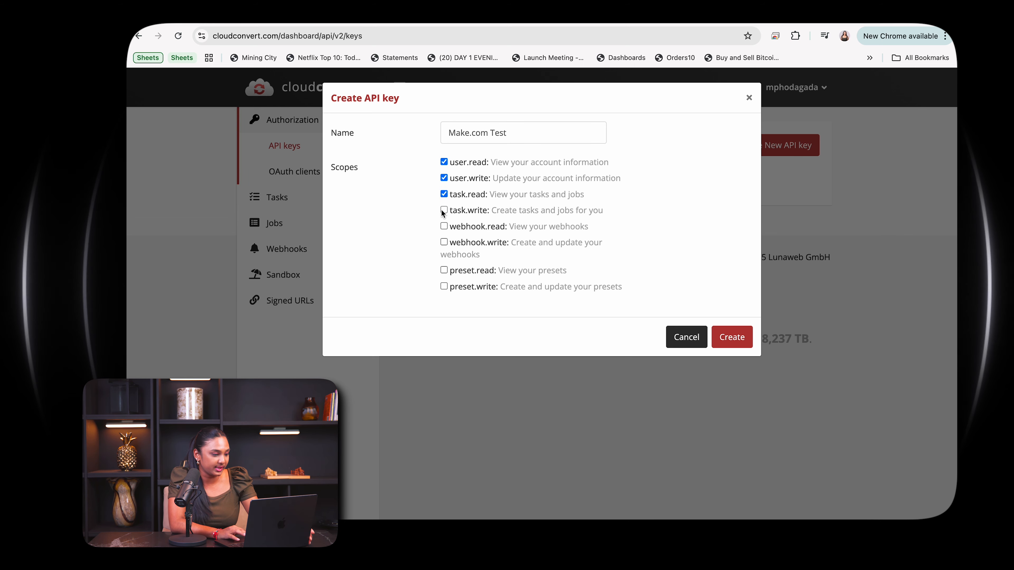
left_click(444, 210)
left_click(444, 226)
left_click(444, 242)
left_click(444, 270)
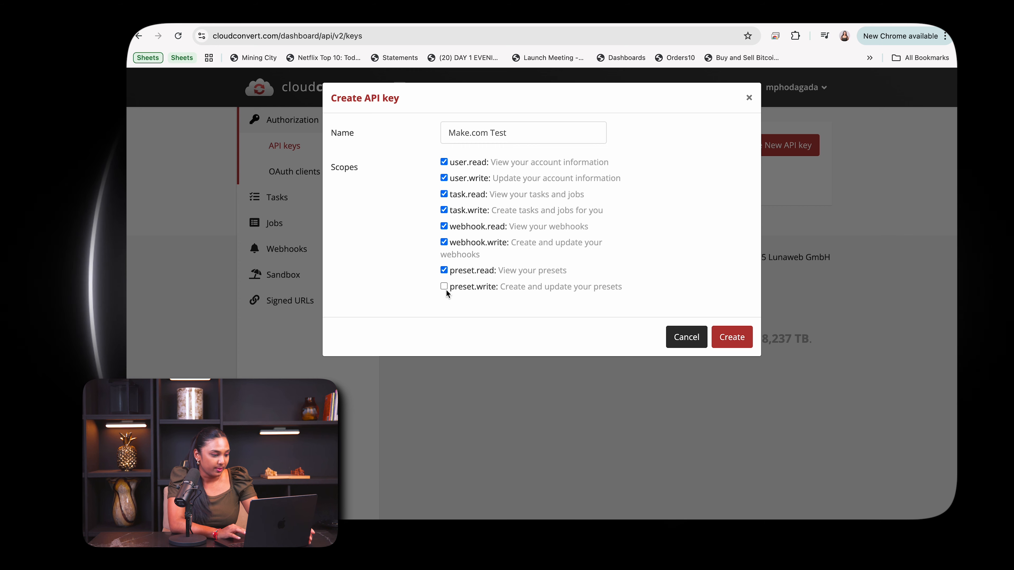
left_click(444, 287)
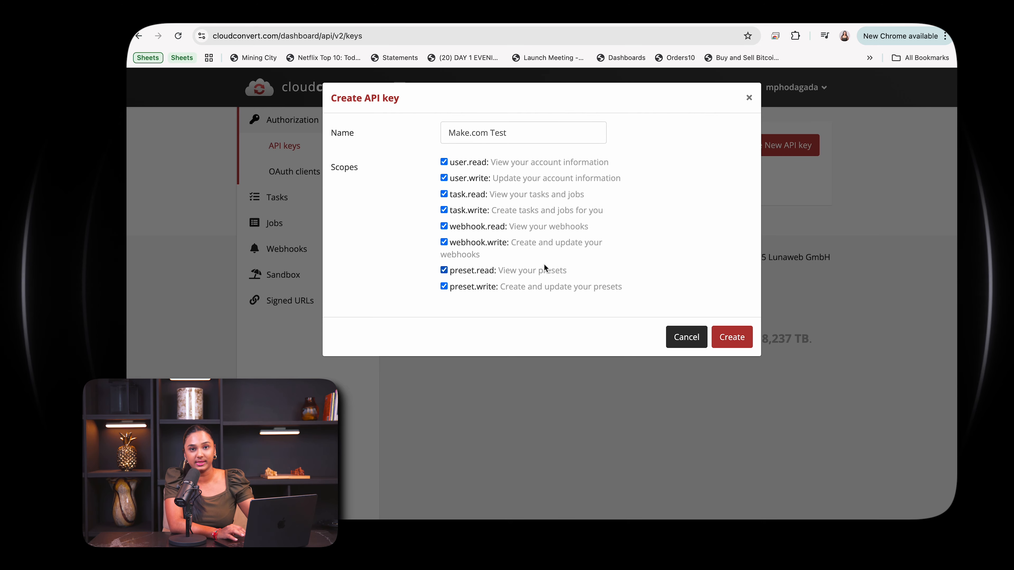
left_click(738, 336)
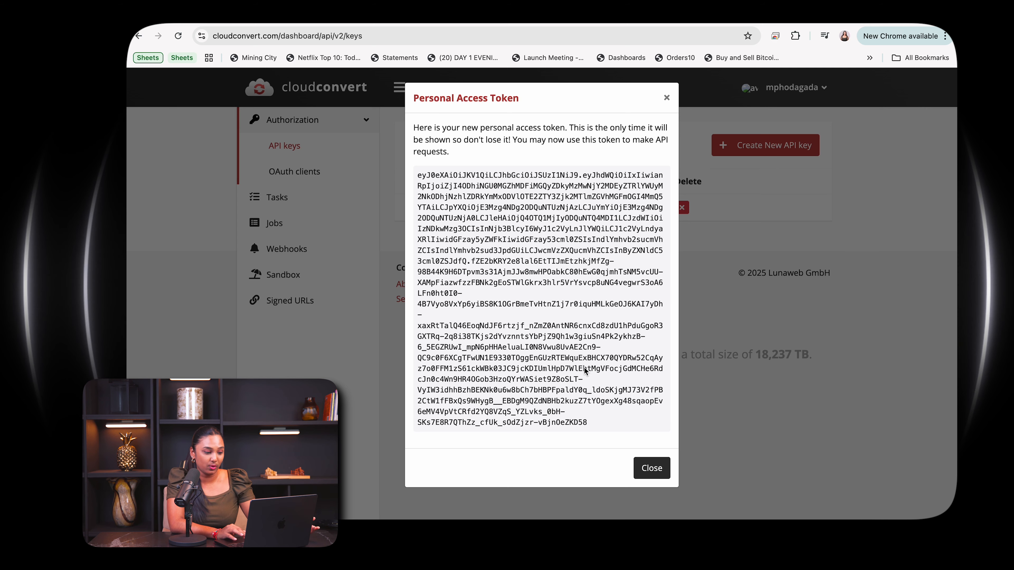
Copy the entire personal access token and paste it into a new blank Google Docs document.
double_click(585, 399)
mouse_move(590, 424)
left_mouse_down()
mouse_move(503, 317)
mouse_move(419, 176)
mouse_move(559, 296)
mouse_move(631, 406)
mouse_move(603, 427)
left_mouse_up()
left_click(420, 176)
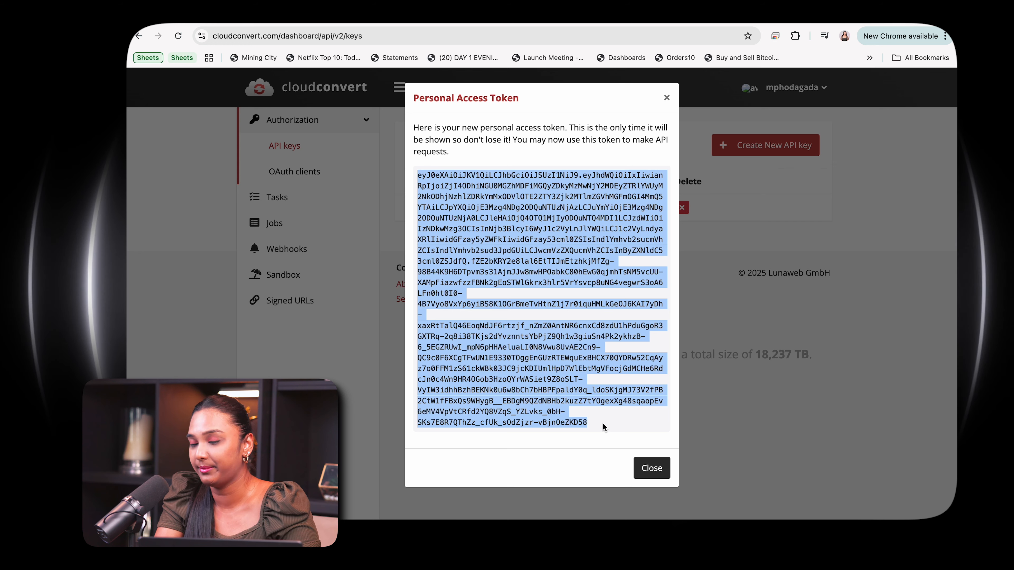
key("super+t")
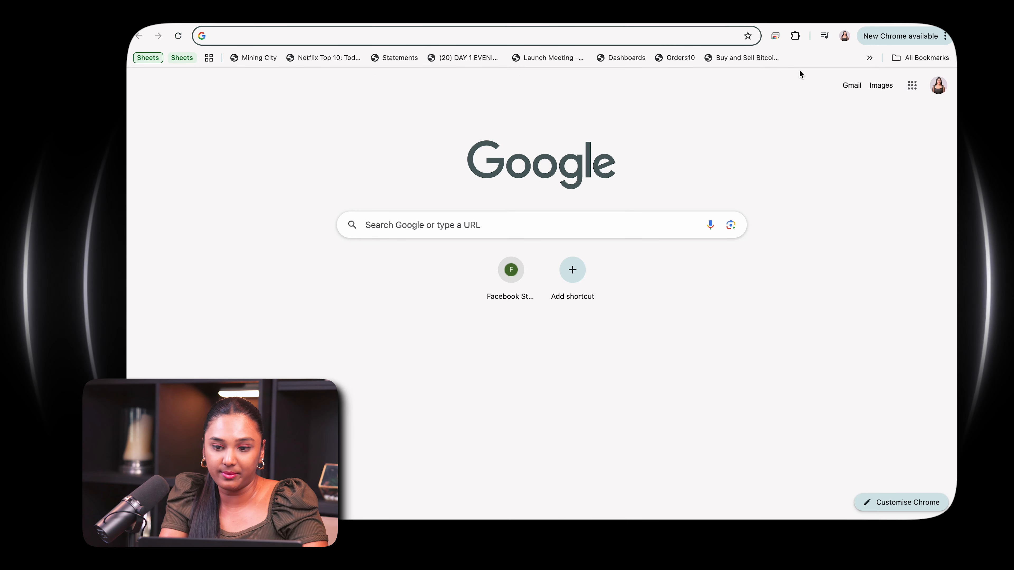
left_click(914, 93)
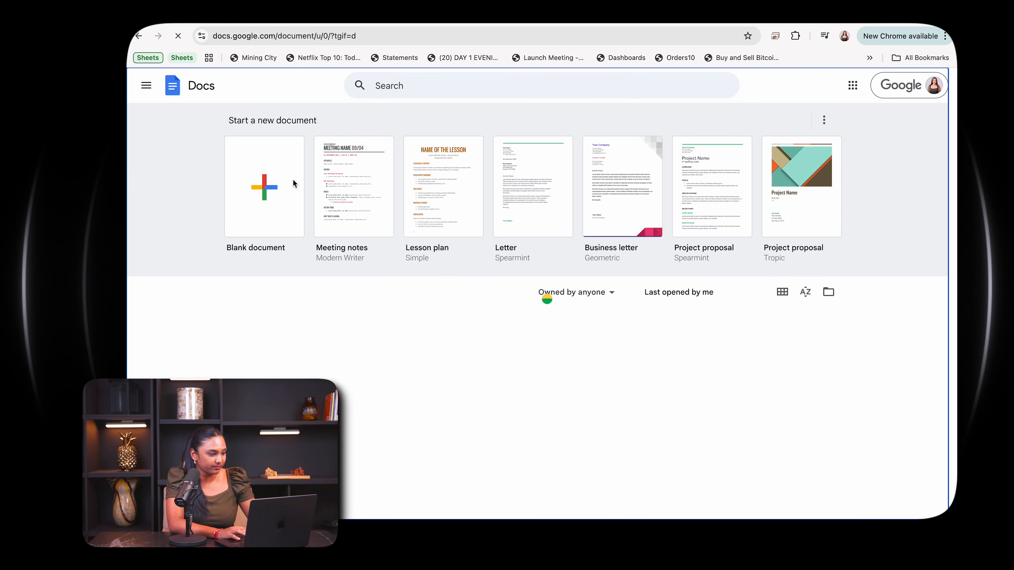
left_click(293, 182)
key("super+v")
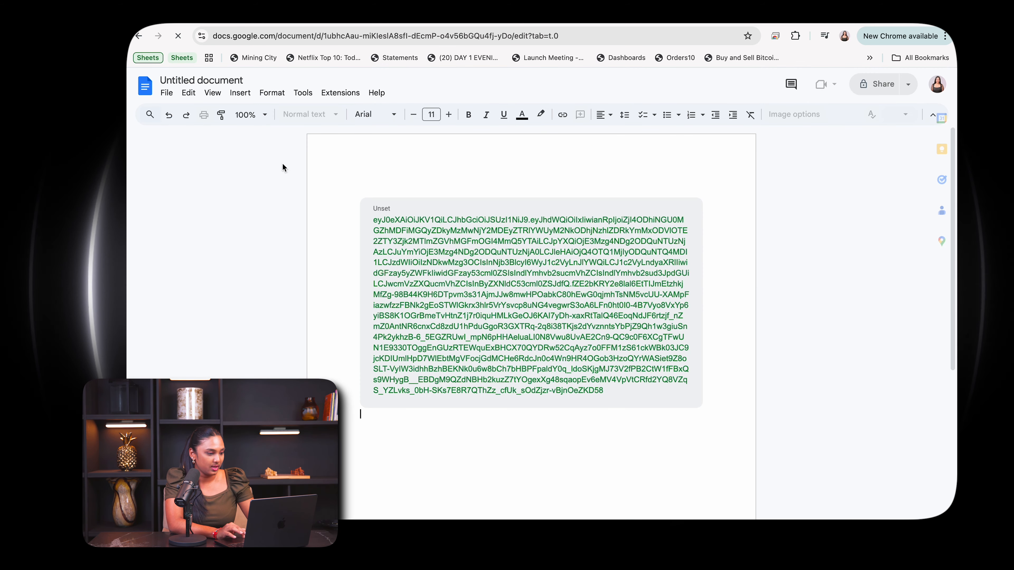
Rename the document as Cloud convert API Key.
left_click(181, 82)
key("BackSpace")
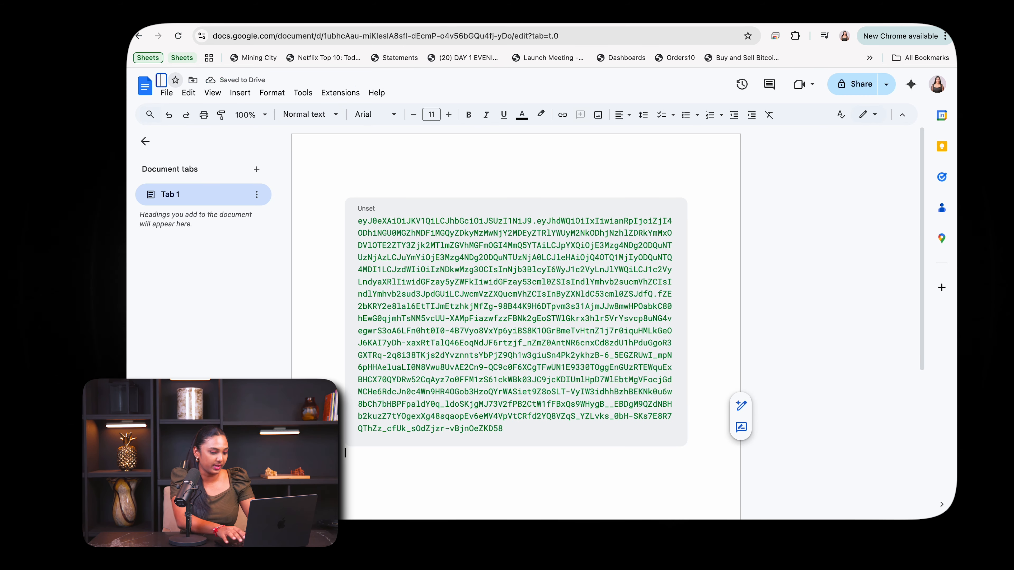
type("Cloud con")
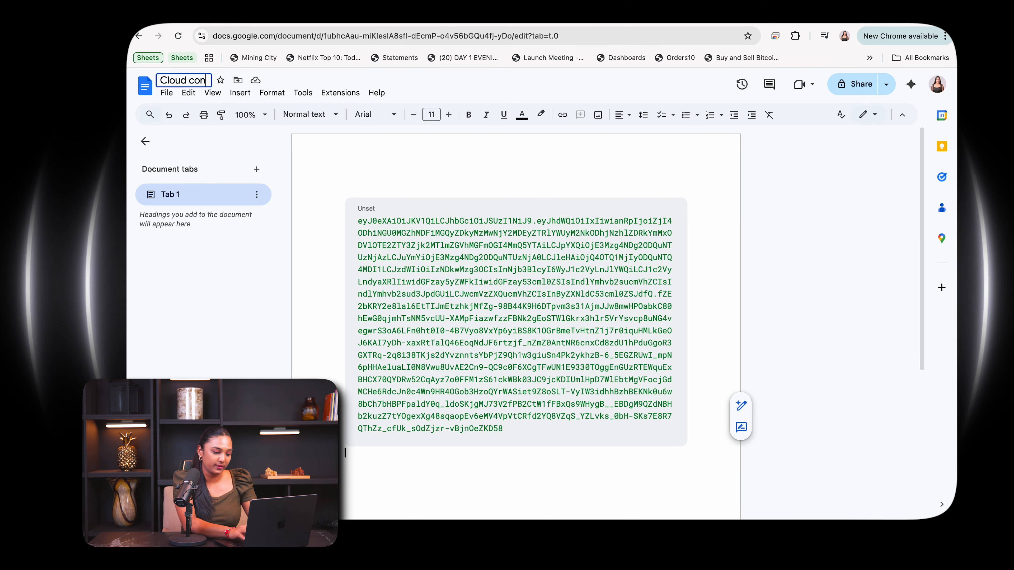
type("vert API Key")
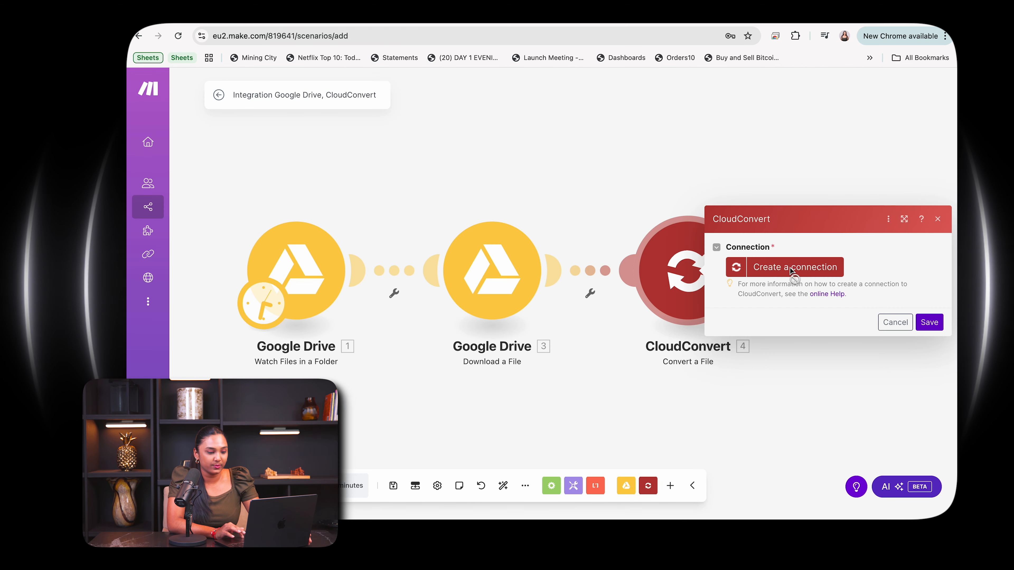
Switch back to Make and create a CloudConvert API KEY connection with the pasted API key, declining to save it as a browser password.
left_click(791, 270)
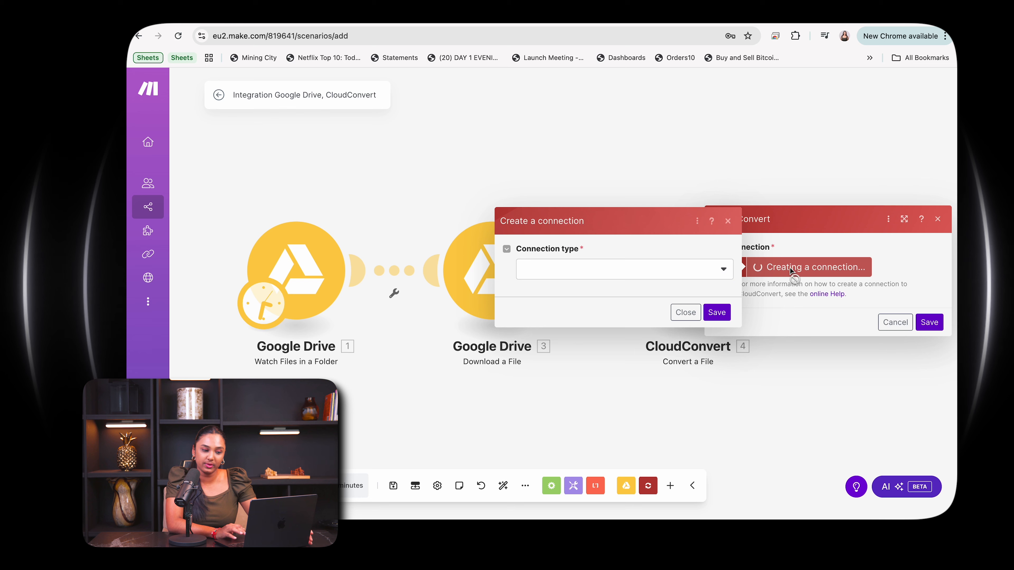
left_click(677, 264)
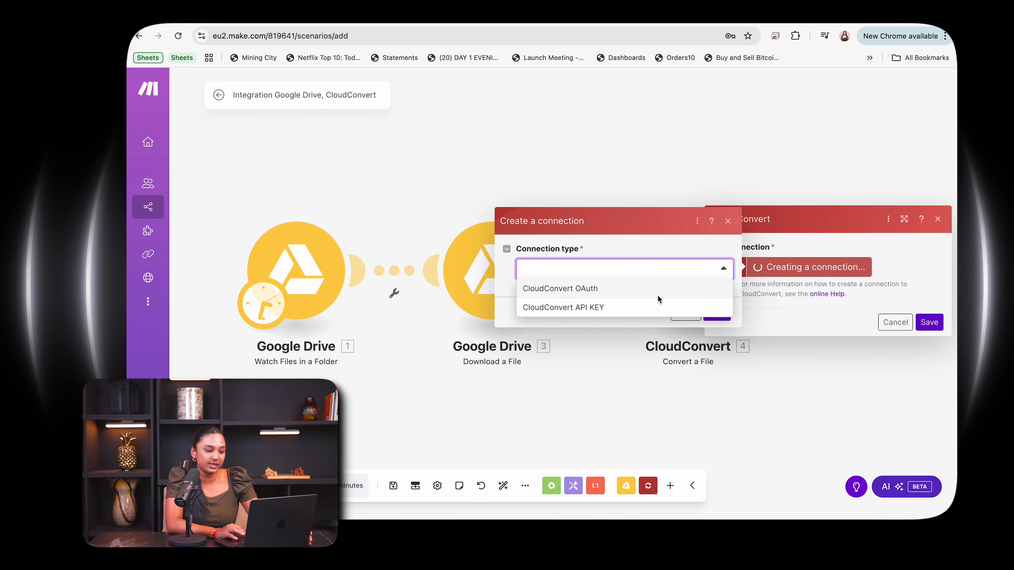
left_click(643, 308)
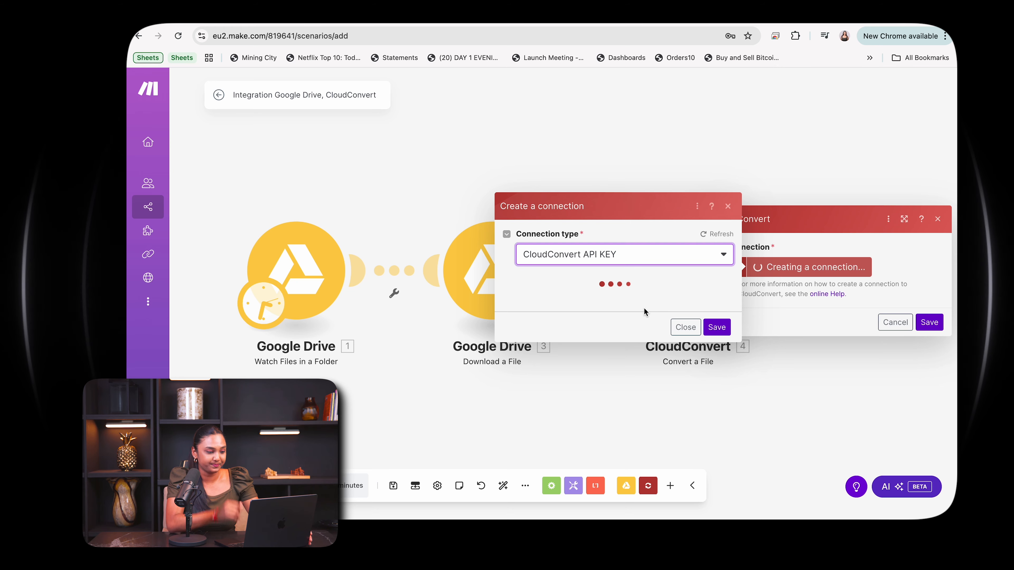
left_click(620, 339)
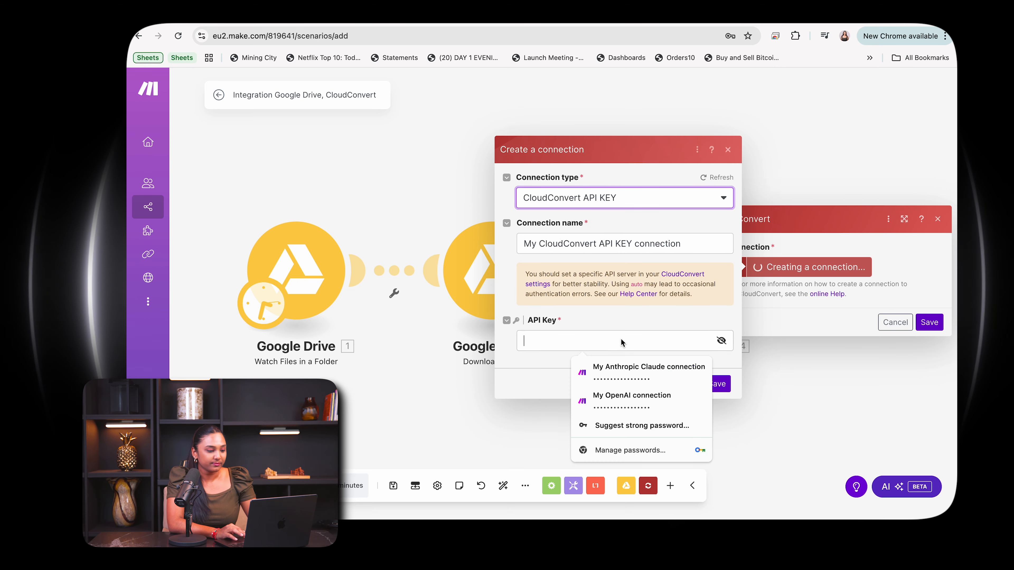
key("super+v")
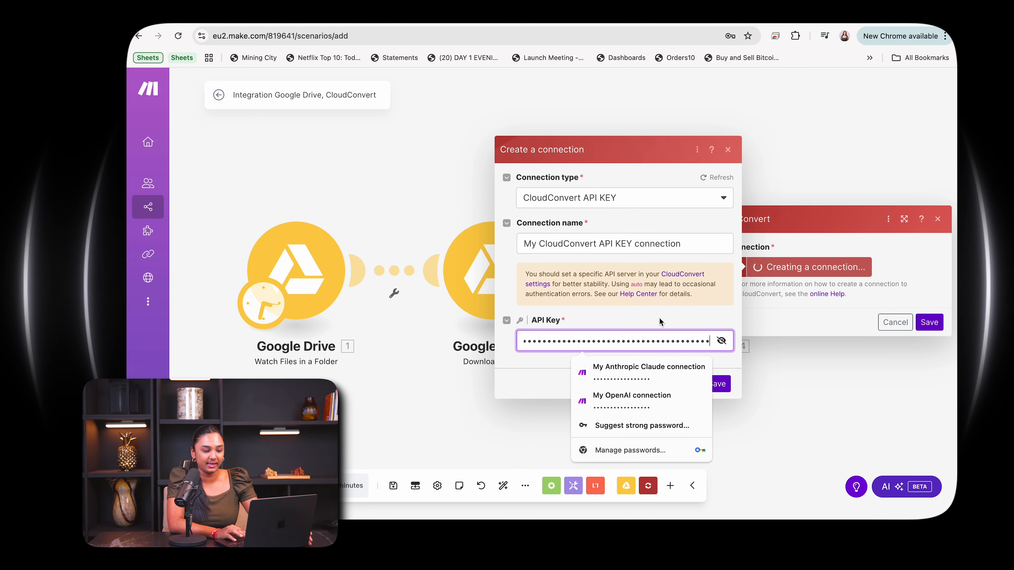
left_click(669, 312)
left_click(713, 388)
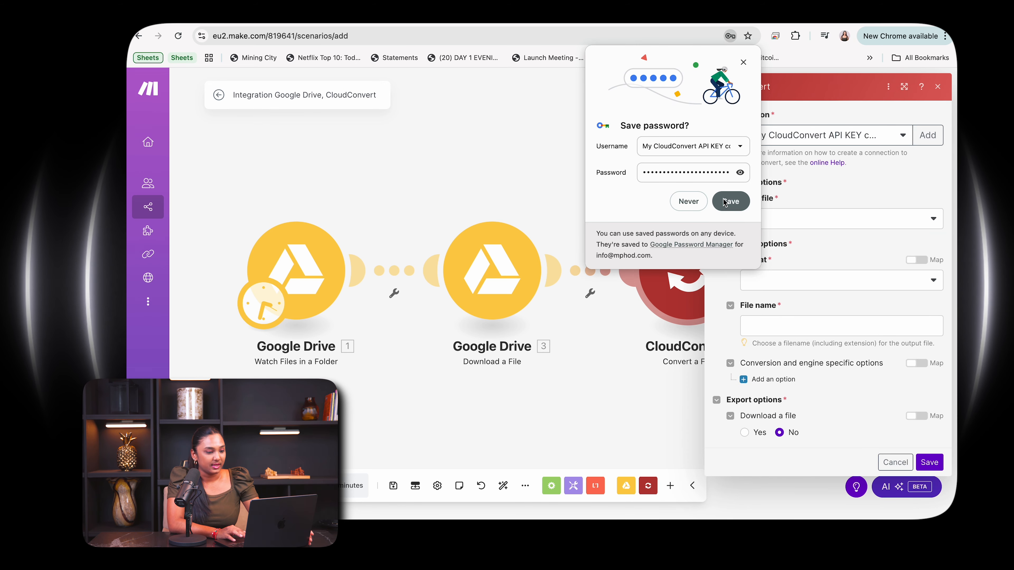
left_click(688, 201)
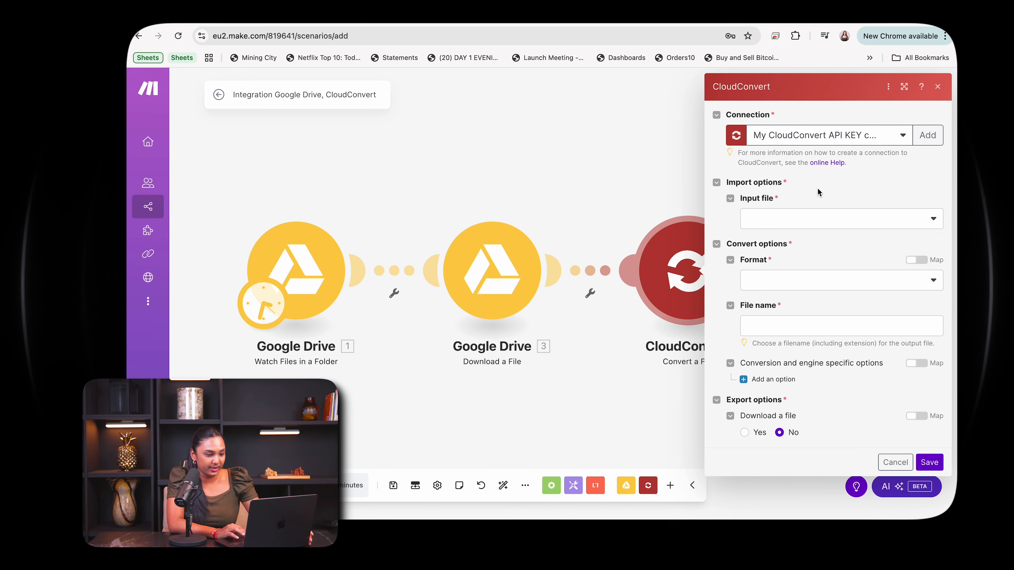
Set the conversion's input file to "upload a file" and the format to "I don't know the input format".
left_click(818, 217)
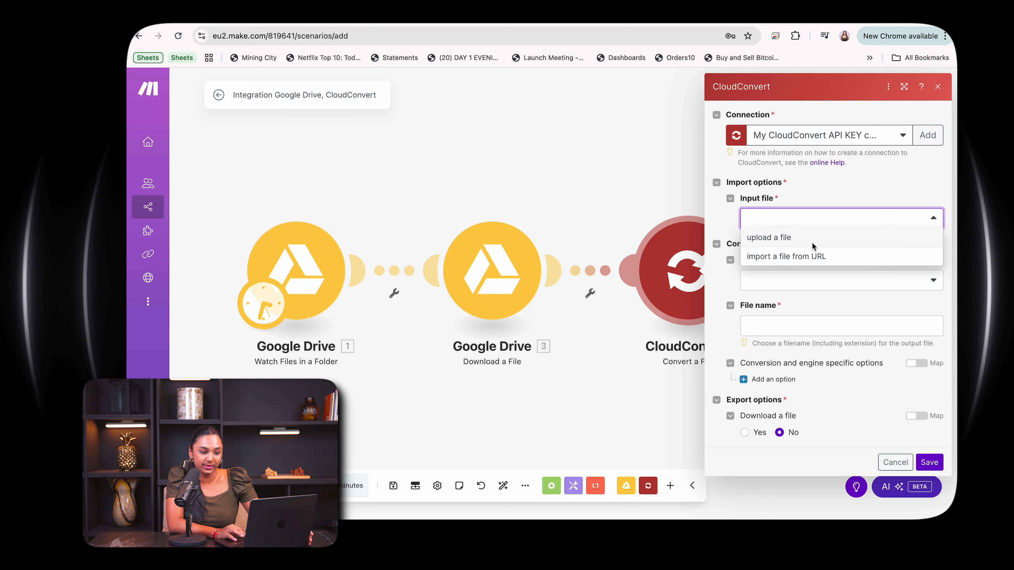
left_click(812, 242)
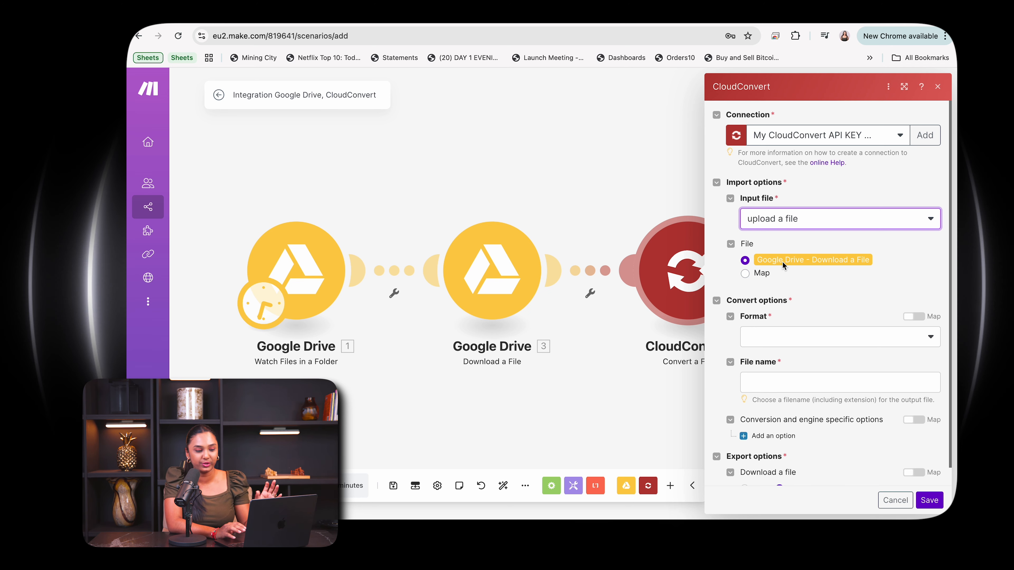
left_click(782, 328)
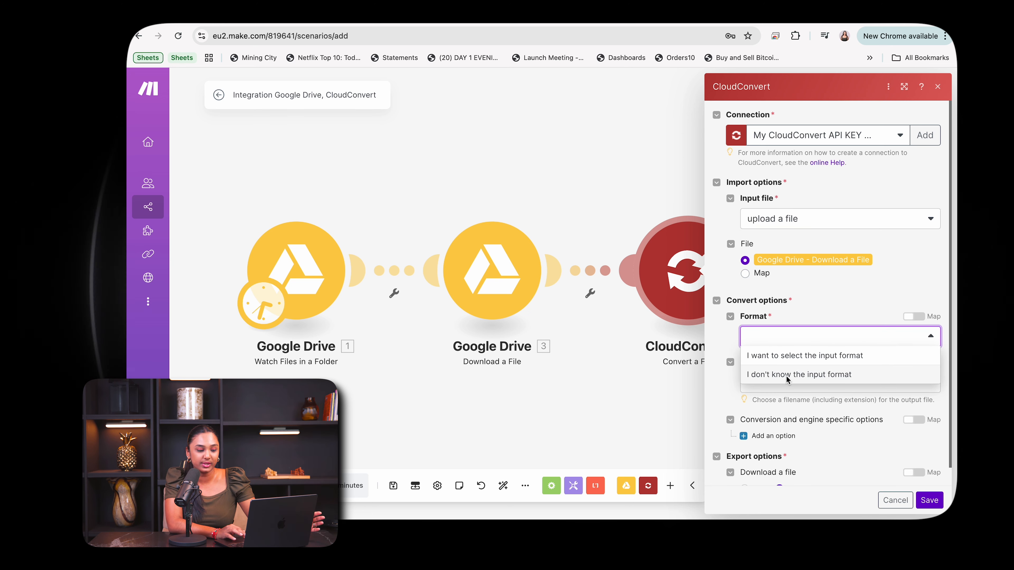
left_click(786, 375)
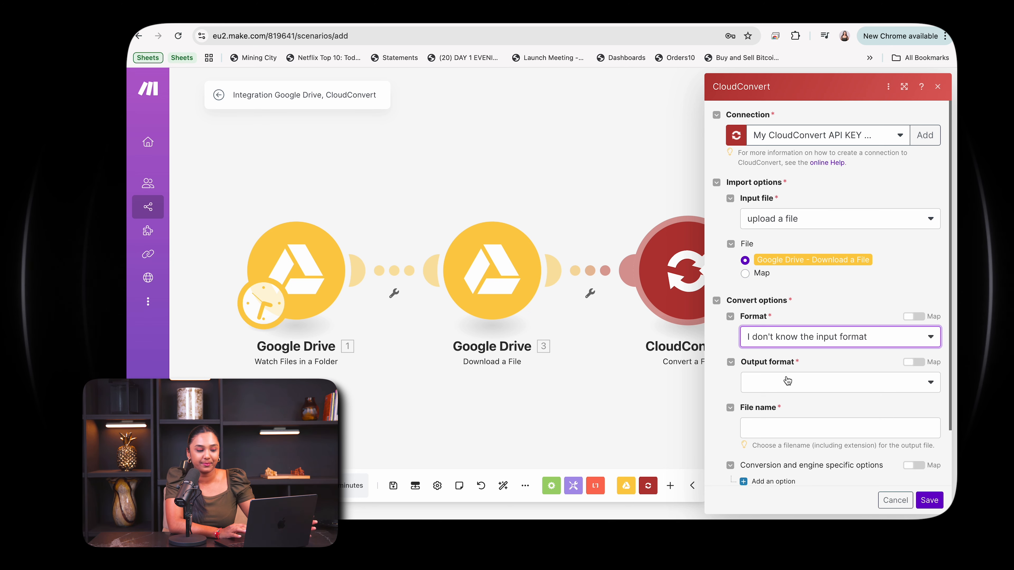
Choose mp3 as the output format of the CloudConvert module.
left_click(787, 380)
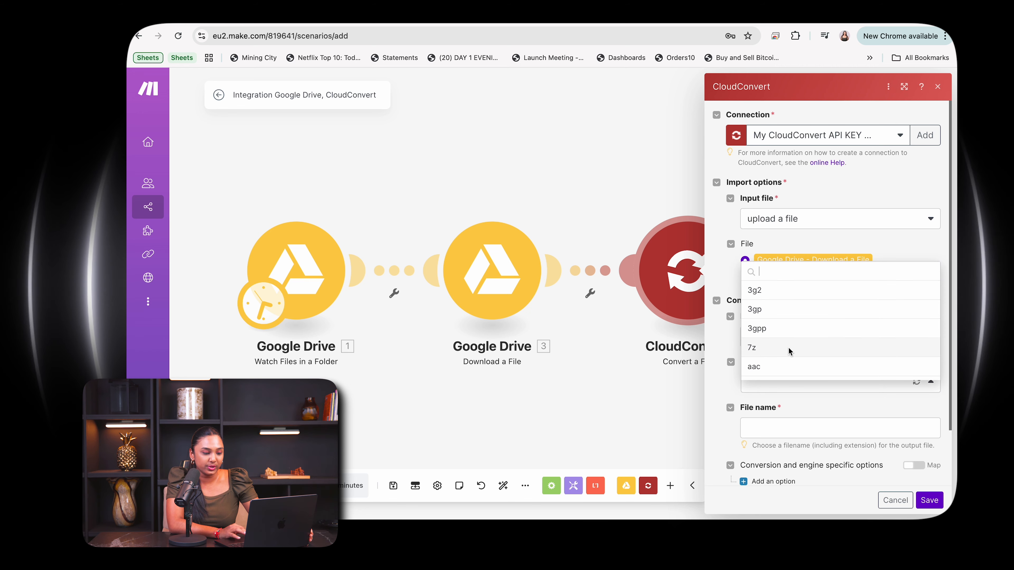
scroll(788, 347, "down", 8)
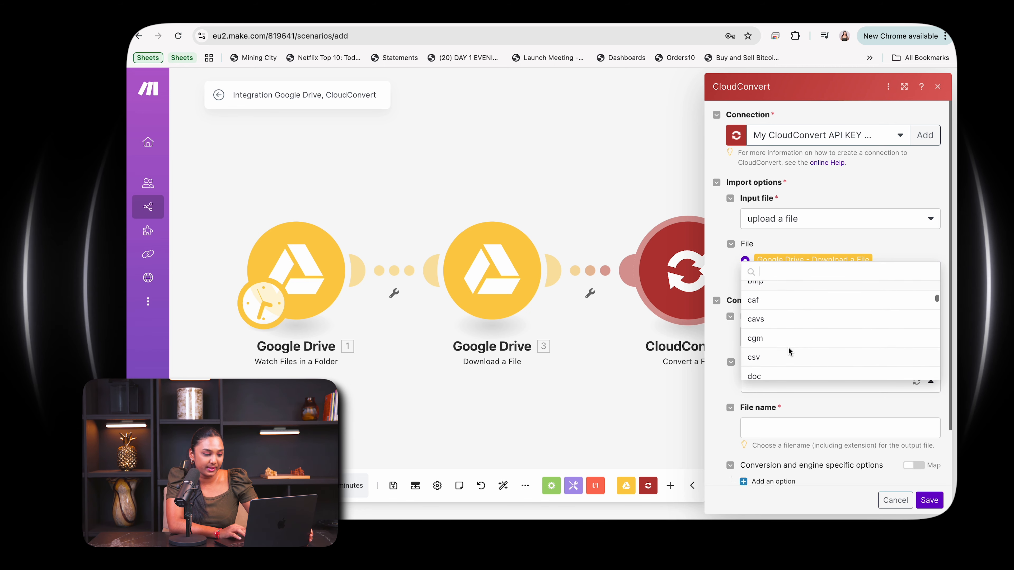
type("mp3")
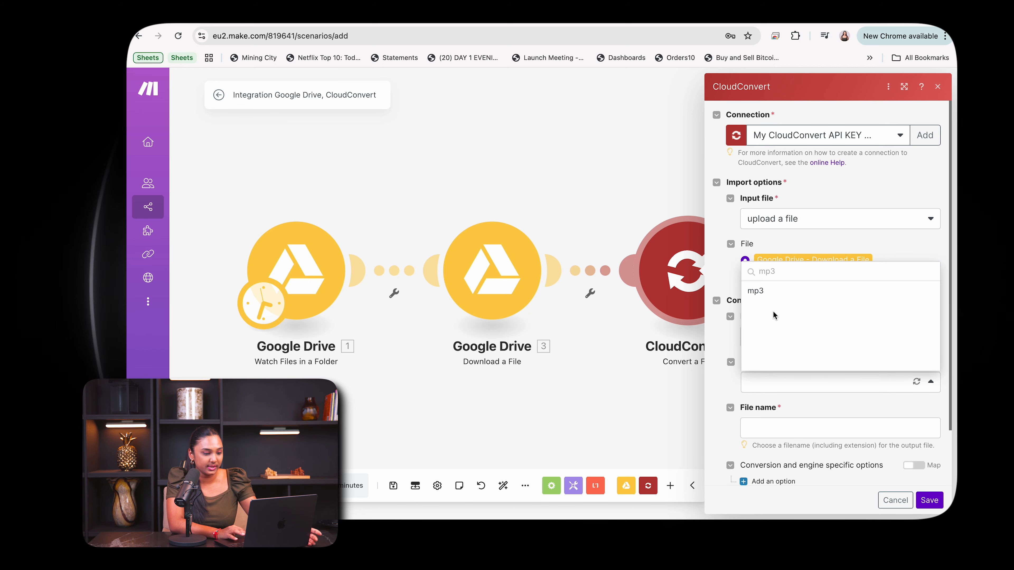
left_click(766, 294)
Map the output file name to the Name of the downloaded Google Drive file and save the CloudConvert module.
left_click(782, 429)
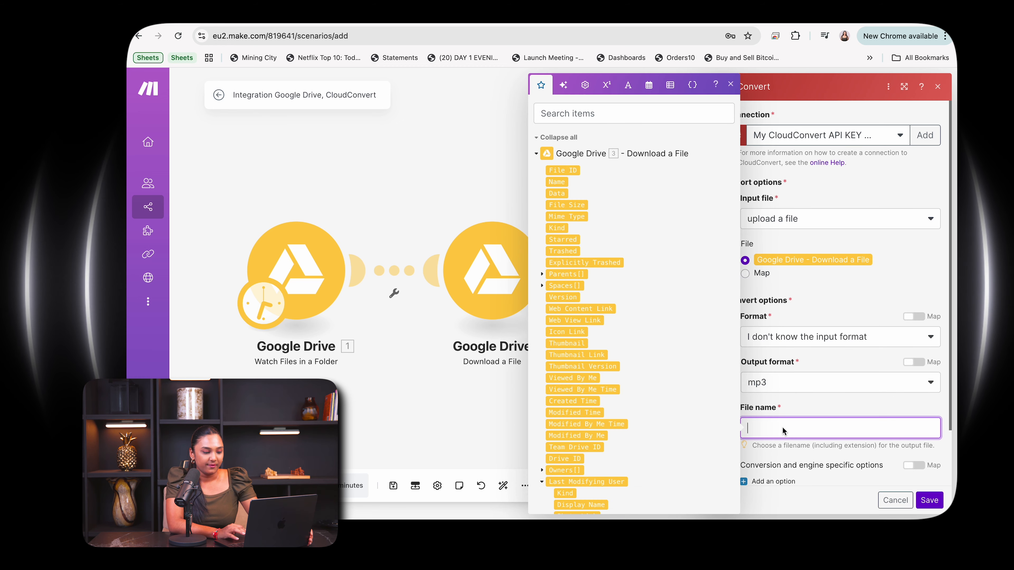
left_click_drag(560, 184, 788, 431)
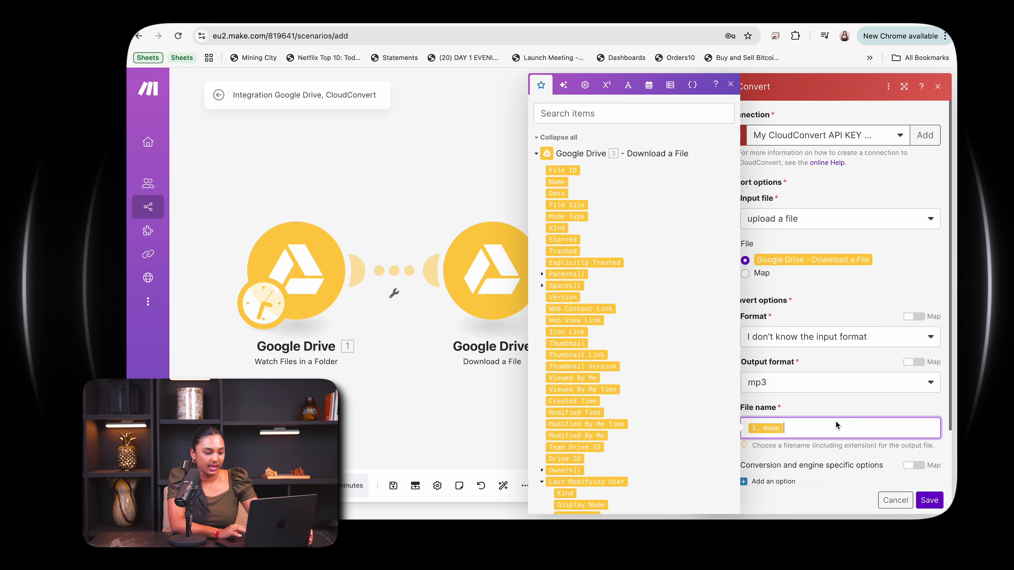
left_click(864, 405)
left_click(930, 500)
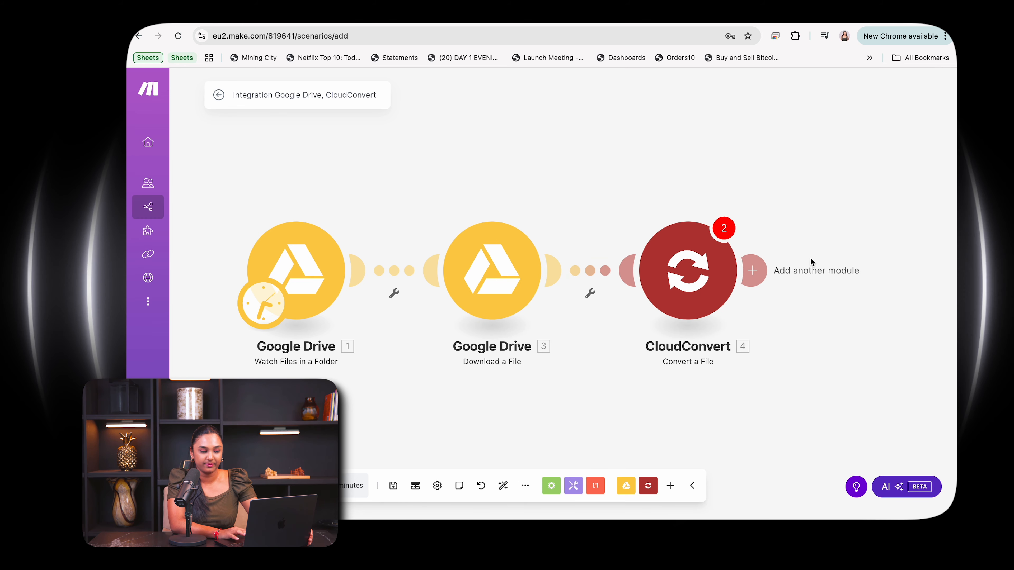
Check the CloudConvert module's error messages, reopen its settings and add a conversion and engine specific option.
left_click(586, 227)
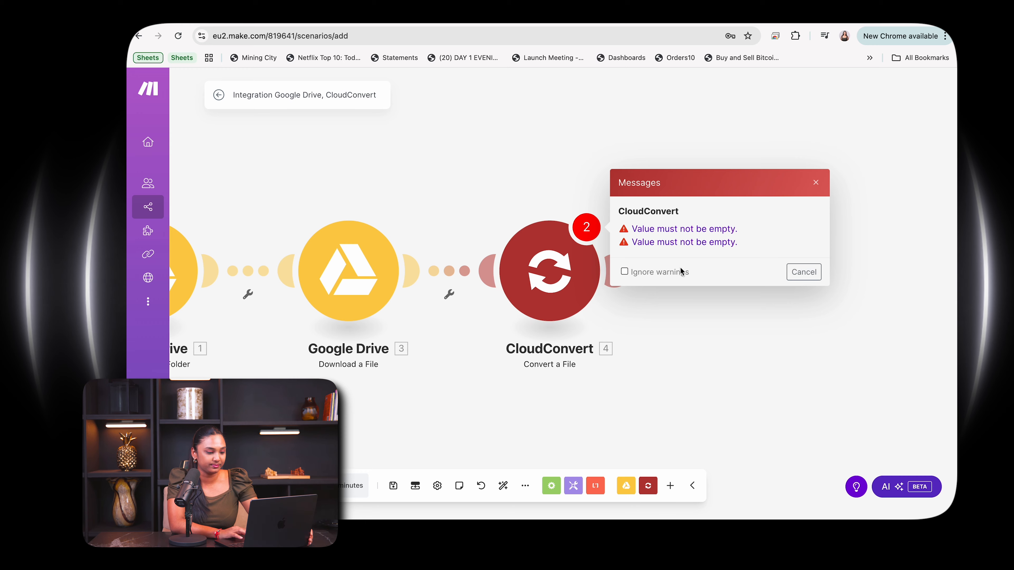
left_click(803, 275)
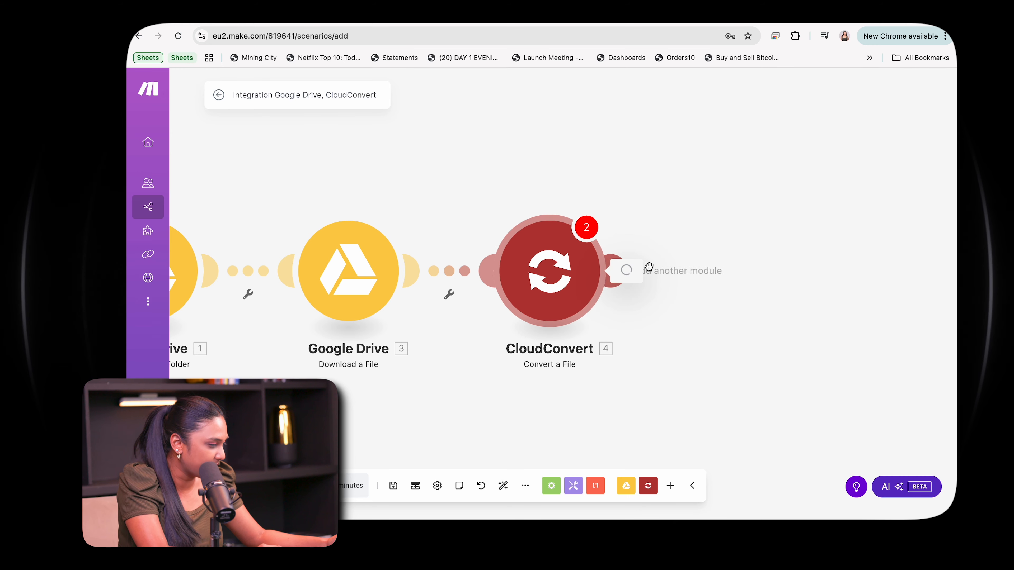
left_click(601, 267)
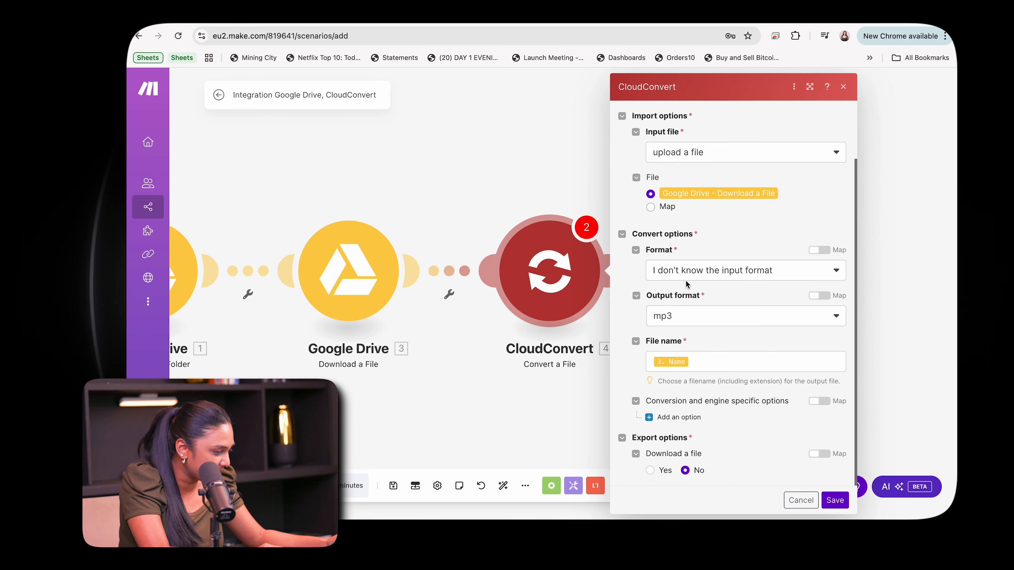
left_click(651, 420)
scroll(687, 347, "down", 3)
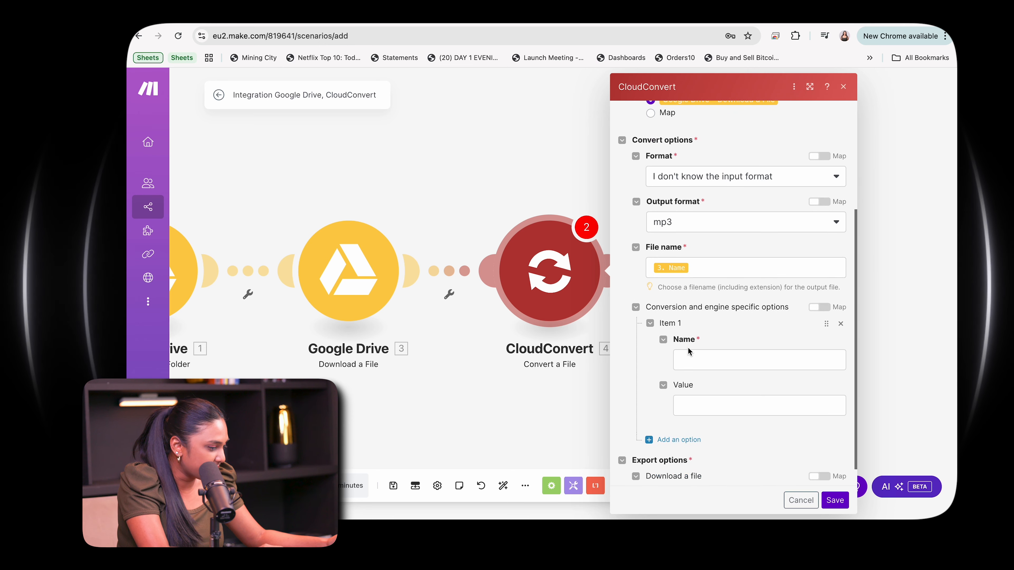
Set the new option's name to the downloaded Google Drive file's Name followed by "mp3" and save the CloudConvert module.
left_click(697, 357)
left_click_drag(488, 182, 718, 361)
type("mp3")
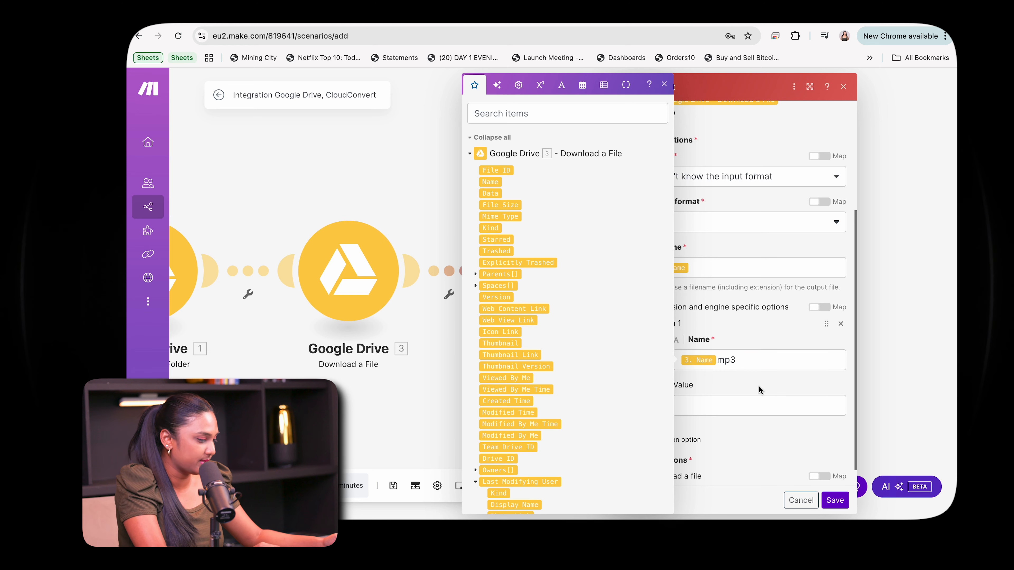
left_click(740, 406)
left_click(729, 452)
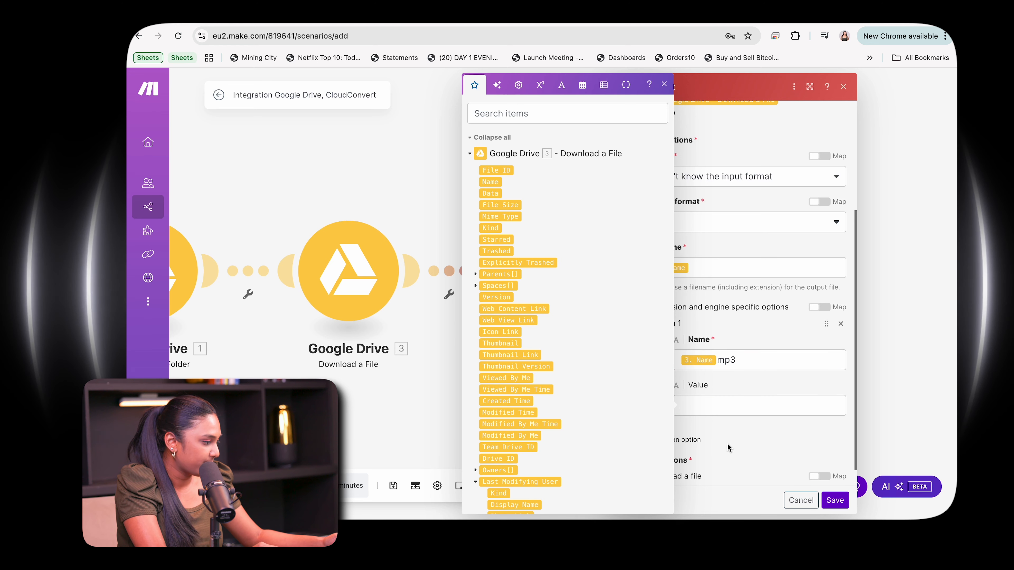
left_click(835, 500)
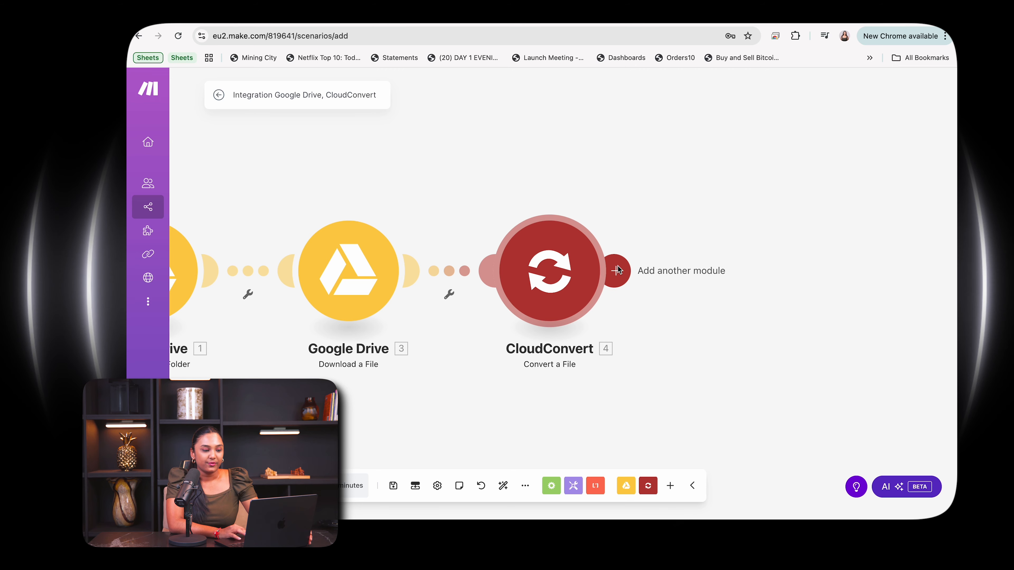
Add an OpenAI (ChatGPT, Whisper, DALL-E) "Create a Transcription (Whisper)" module after the CloudConvert module.
left_click(617, 270)
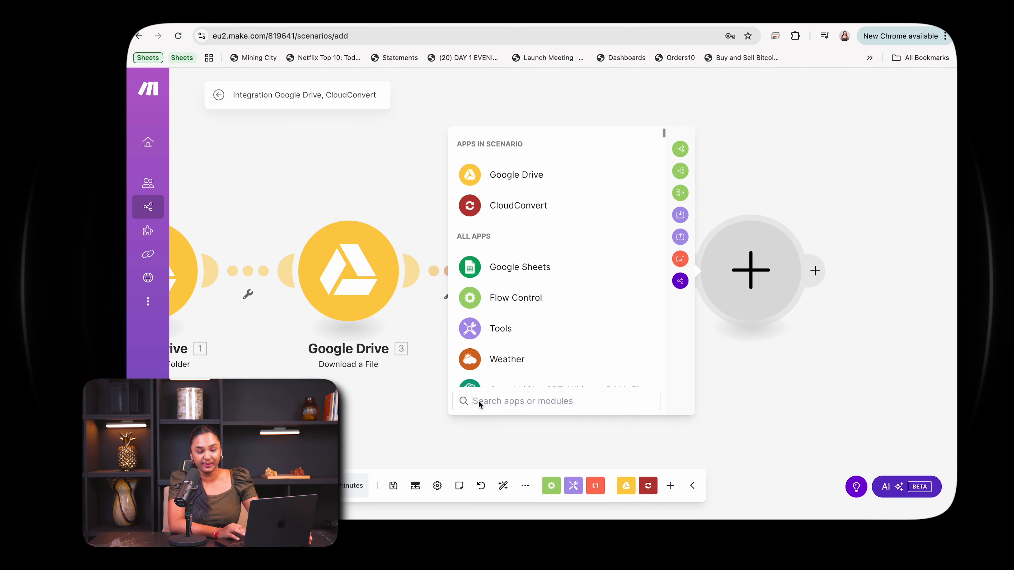
type("chat")
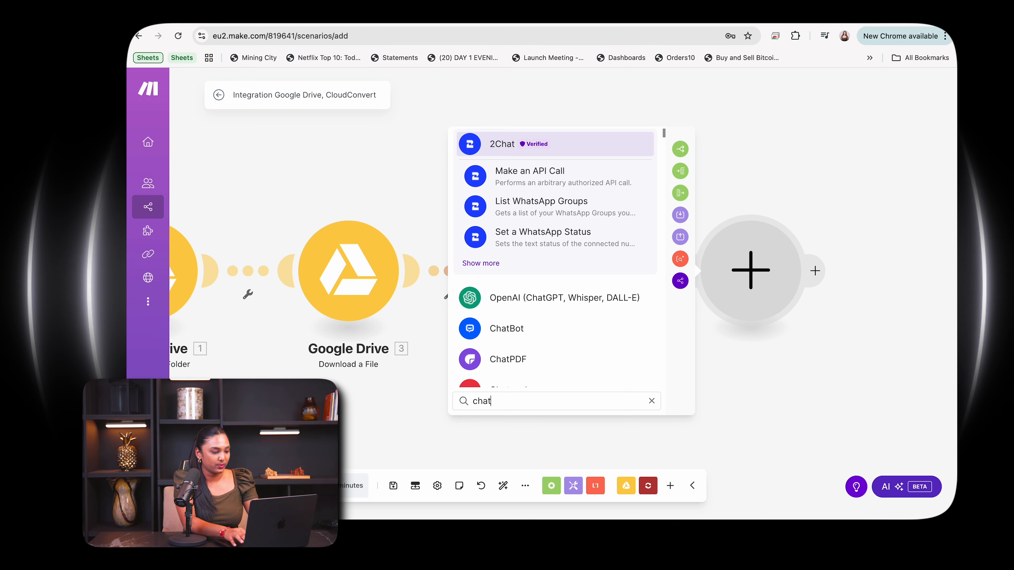
left_click(516, 297)
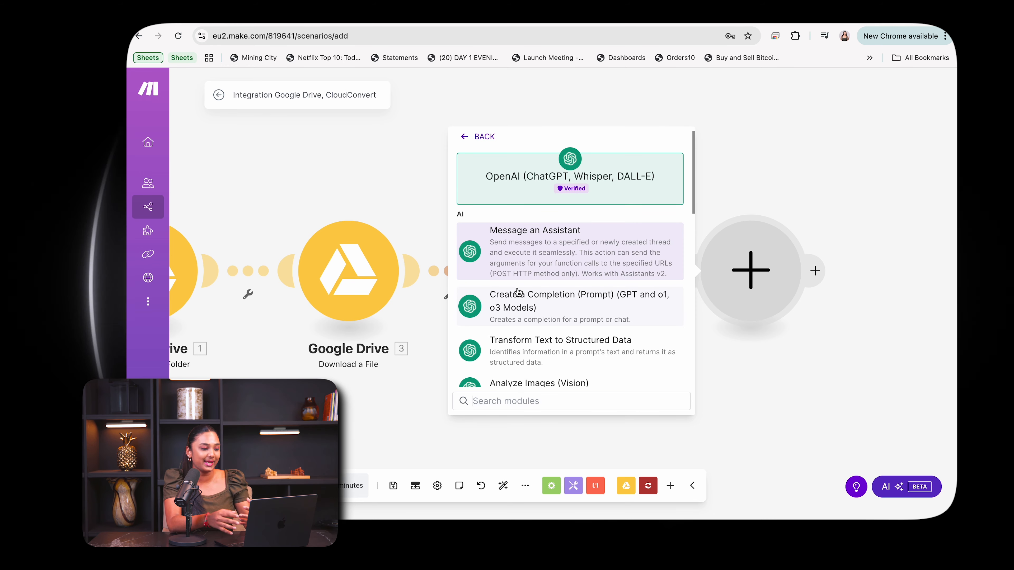
scroll(518, 292, "down", 5)
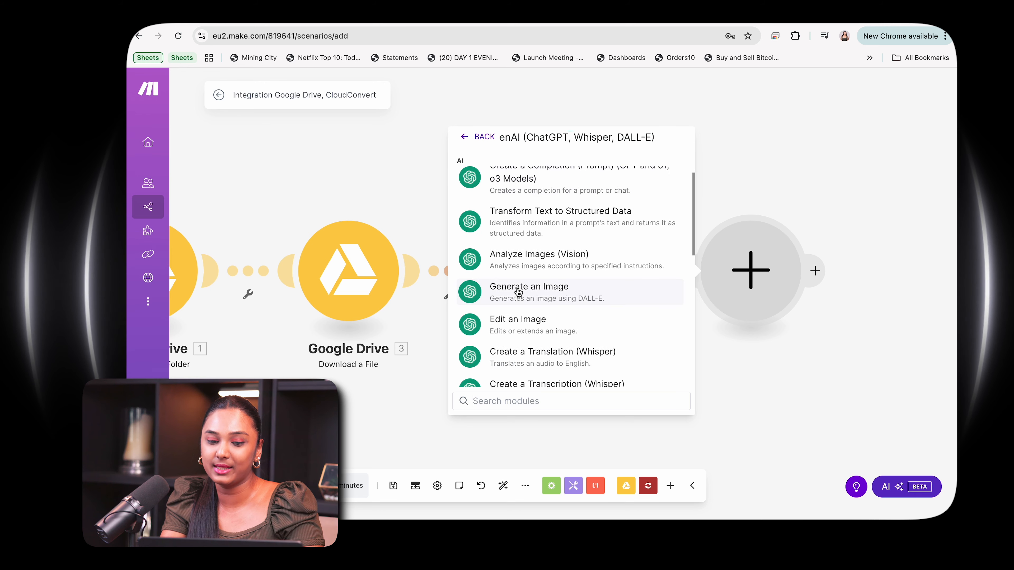
scroll(517, 292, "down", 4)
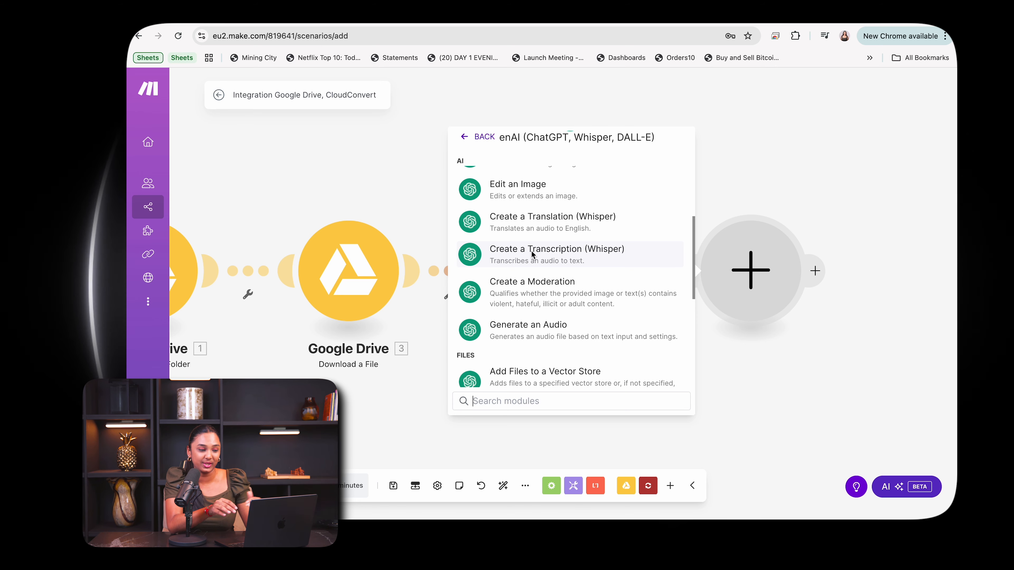
left_click(531, 254)
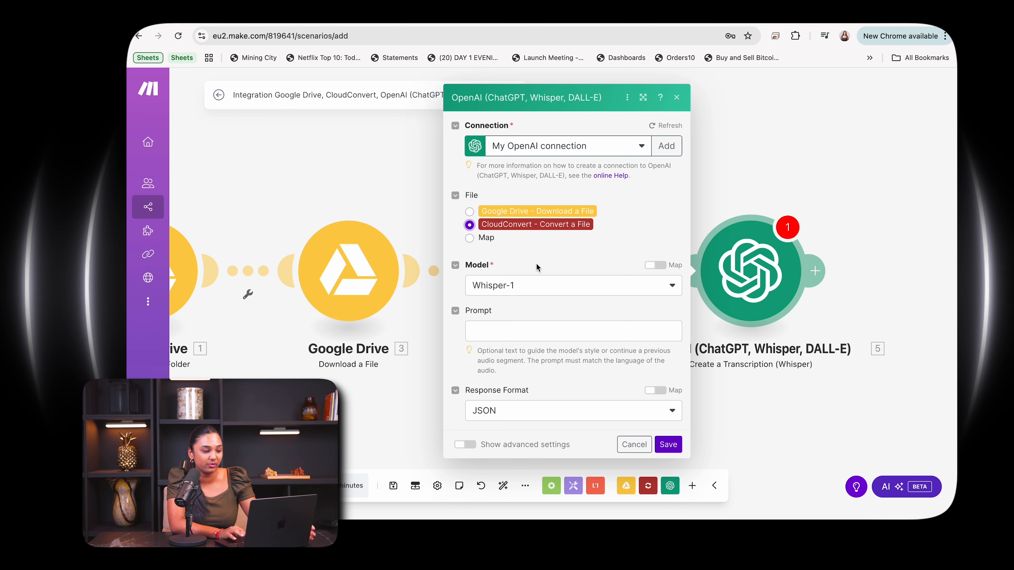
Set the transcription prompt to "Transcribe the mp3 to text" and save the OpenAI module.
left_click(521, 330)
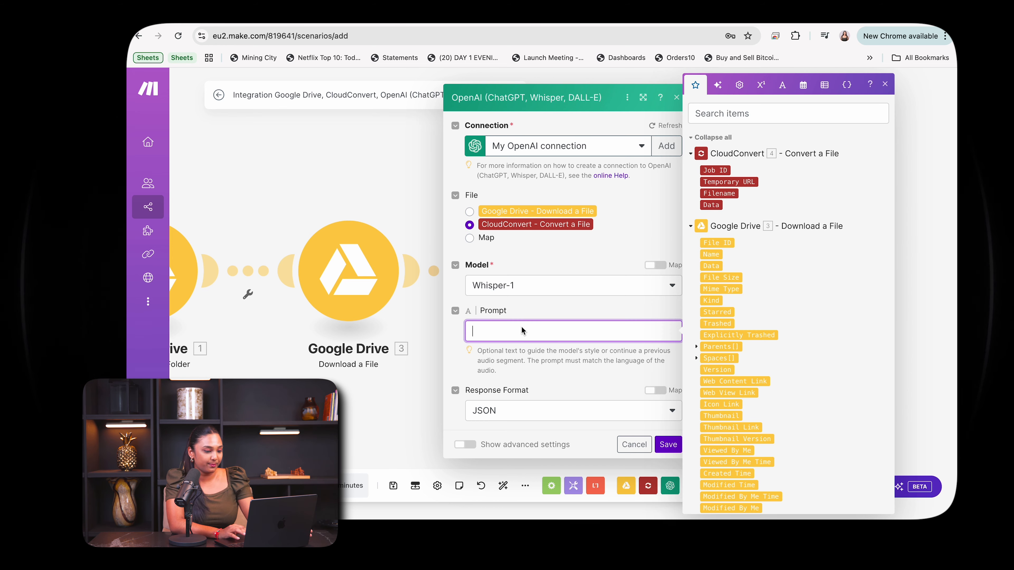
type("Transc")
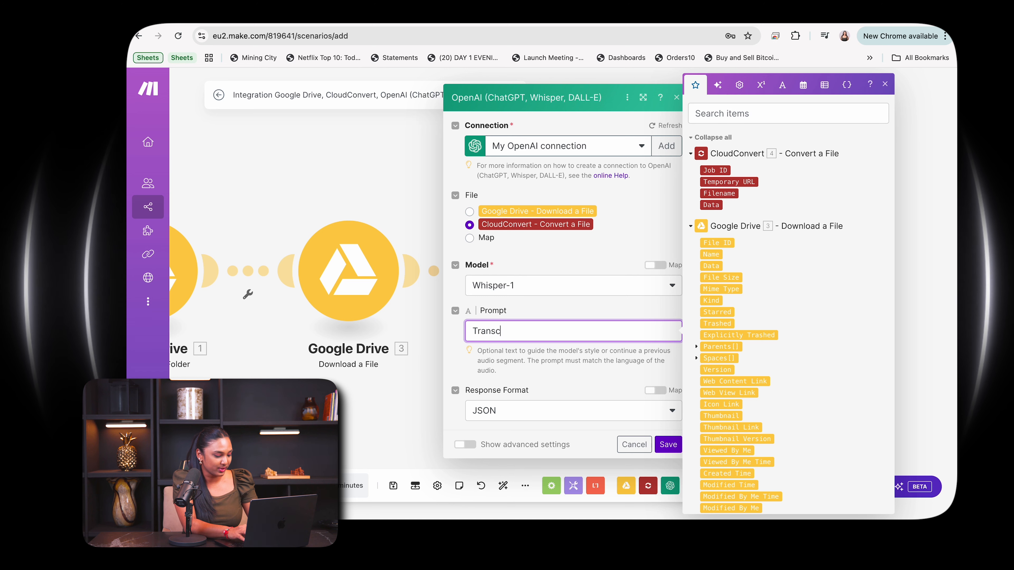
type("ribe the mp3 to text")
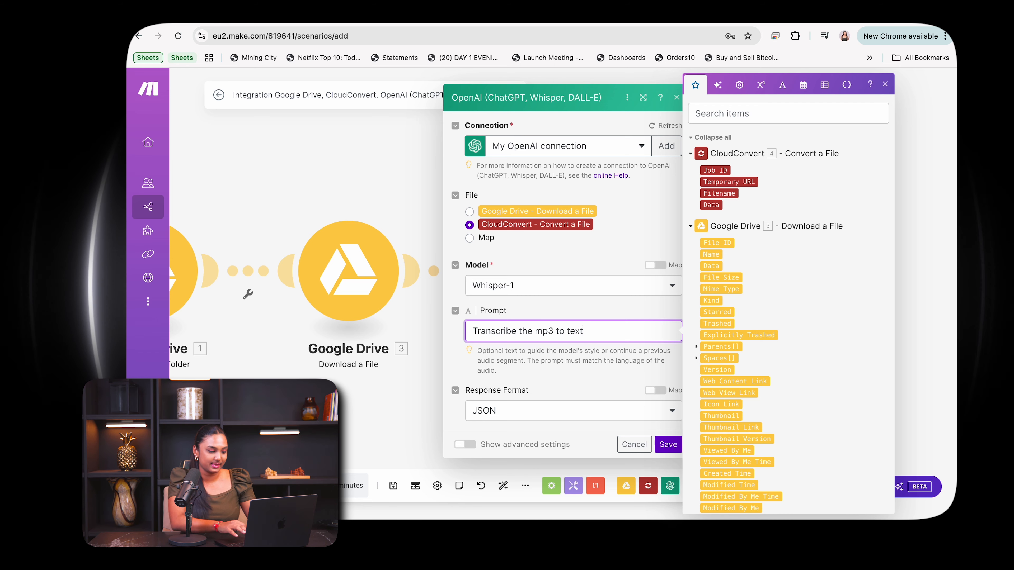
left_click(530, 382)
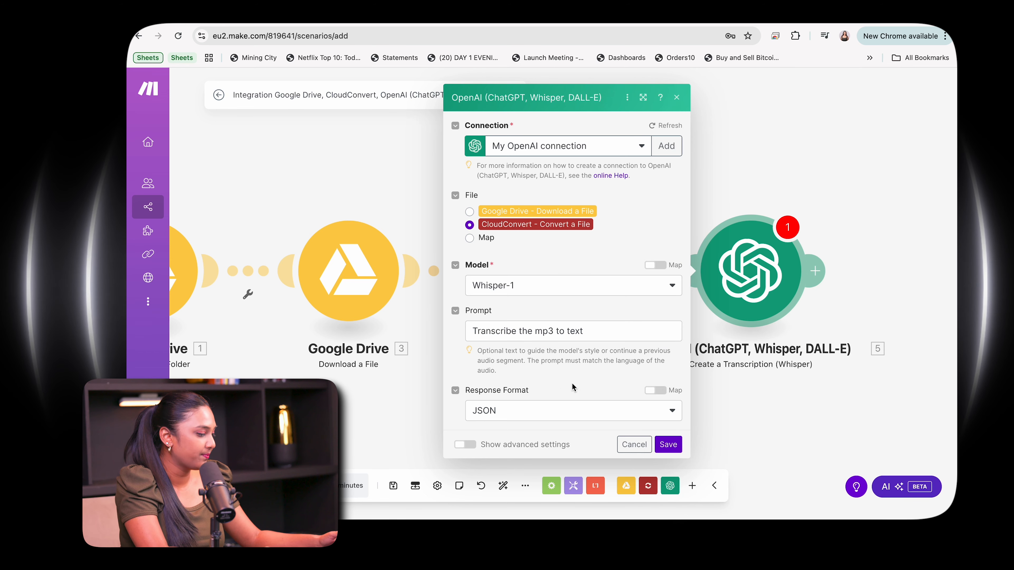
left_click(677, 442)
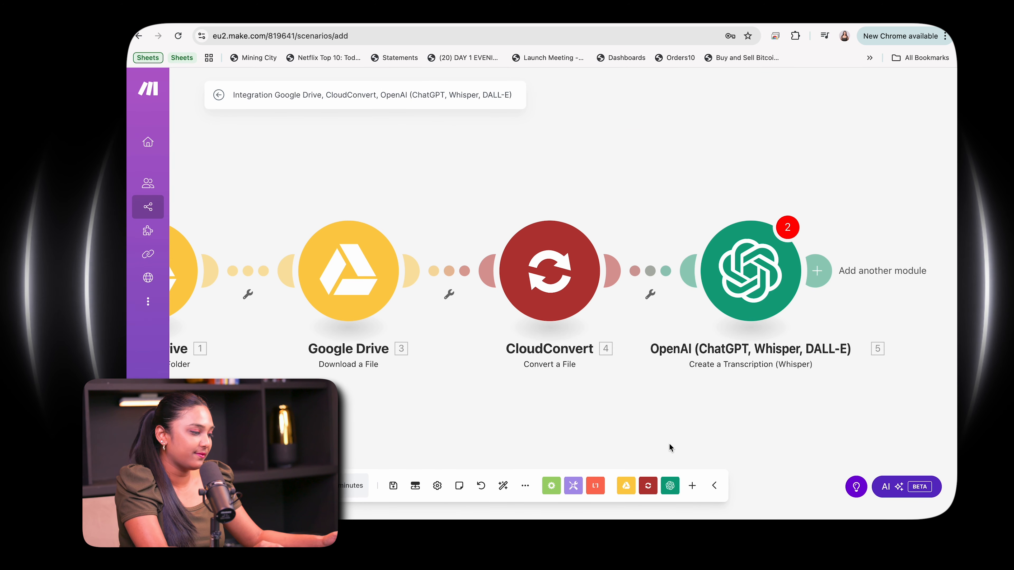
Reopen the OpenAI module because of its errors, show its advanced settings and save the module again.
left_click(786, 232)
left_click(664, 272)
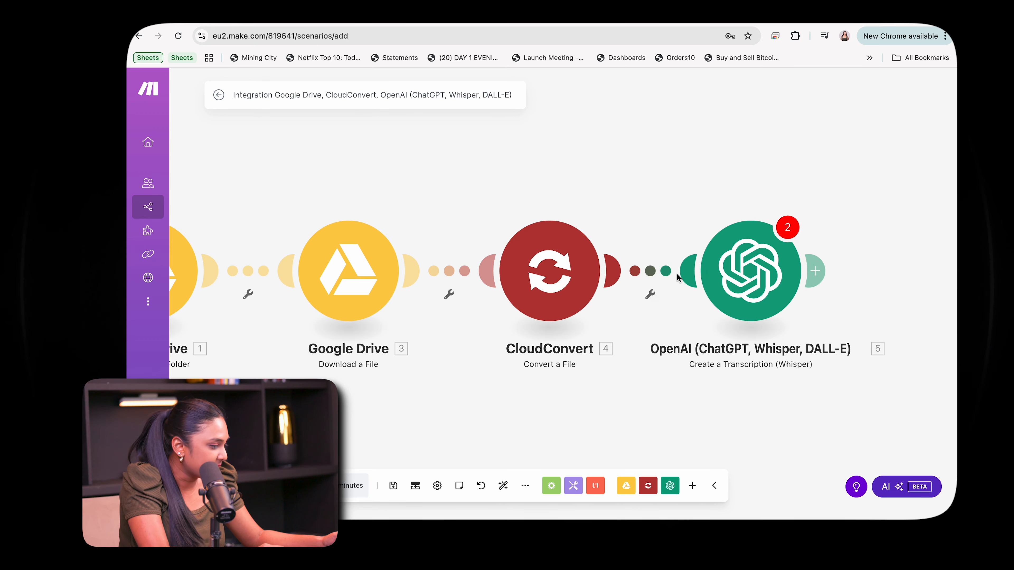
left_click(743, 263)
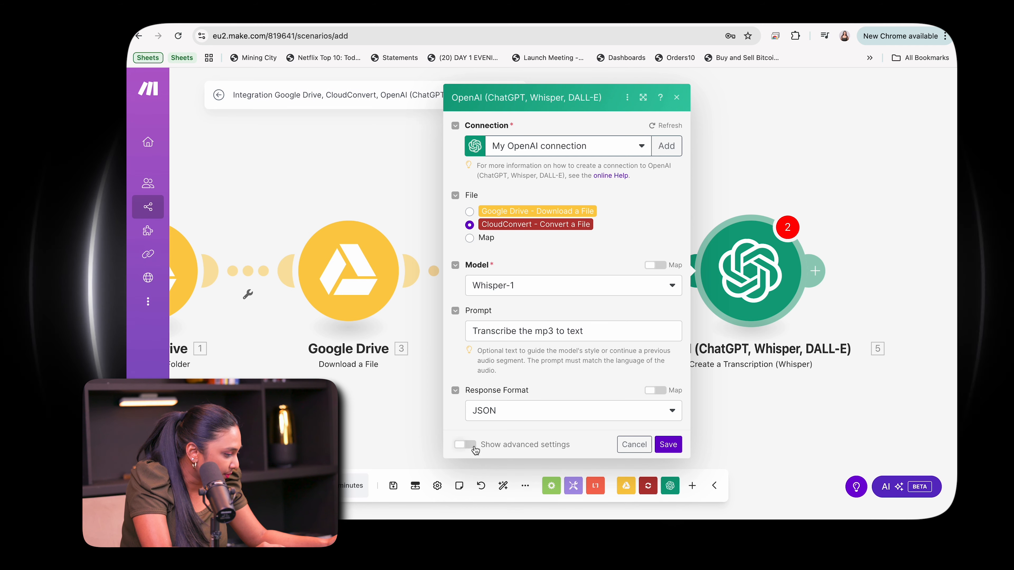
left_click(465, 444)
scroll(502, 406, "down", 3)
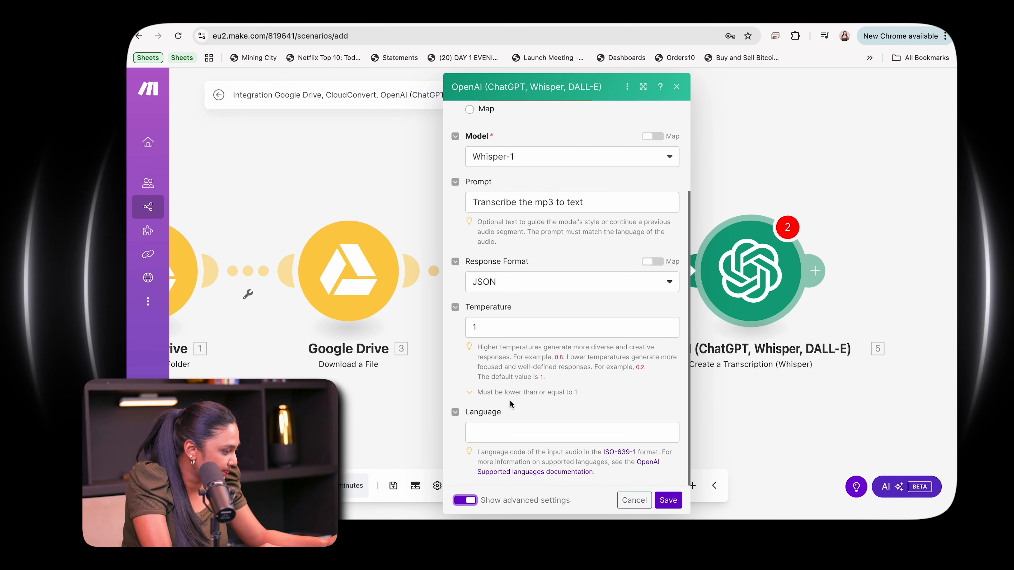
scroll(510, 399, "up", 3)
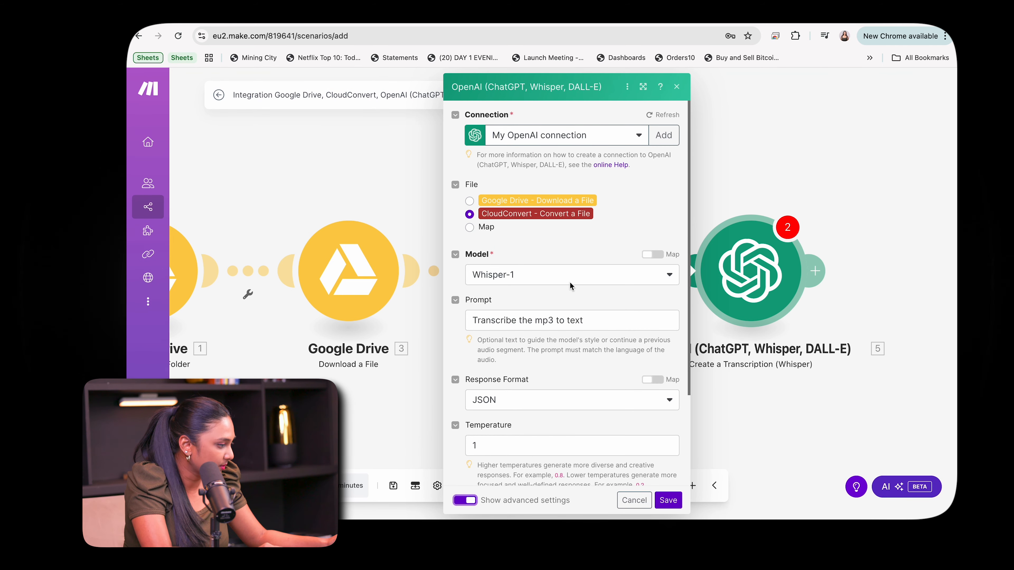
left_click(667, 500)
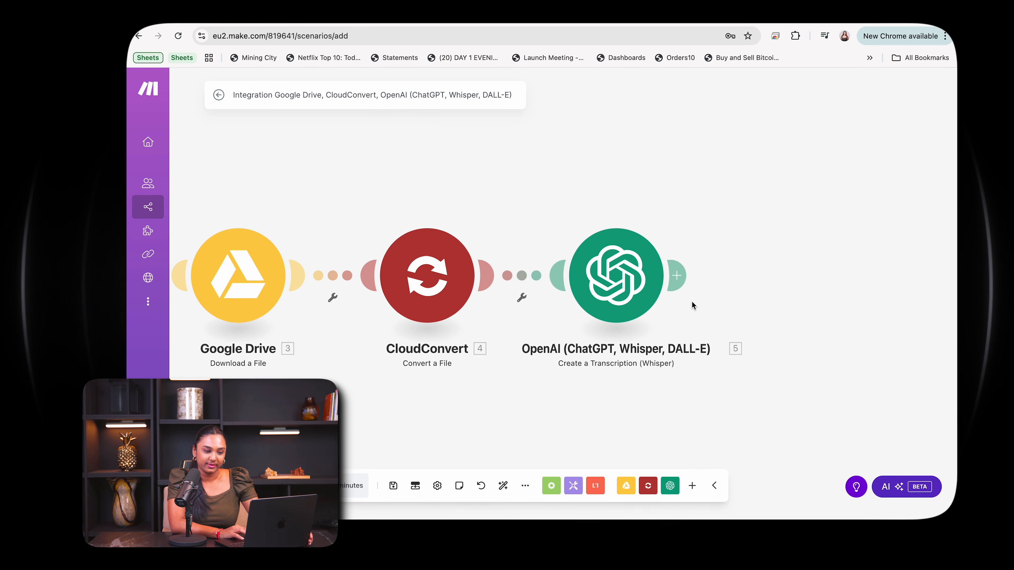
Search for "google docs" and add its "Create a Document" module after the OpenAI transcription module.
left_click(689, 275)
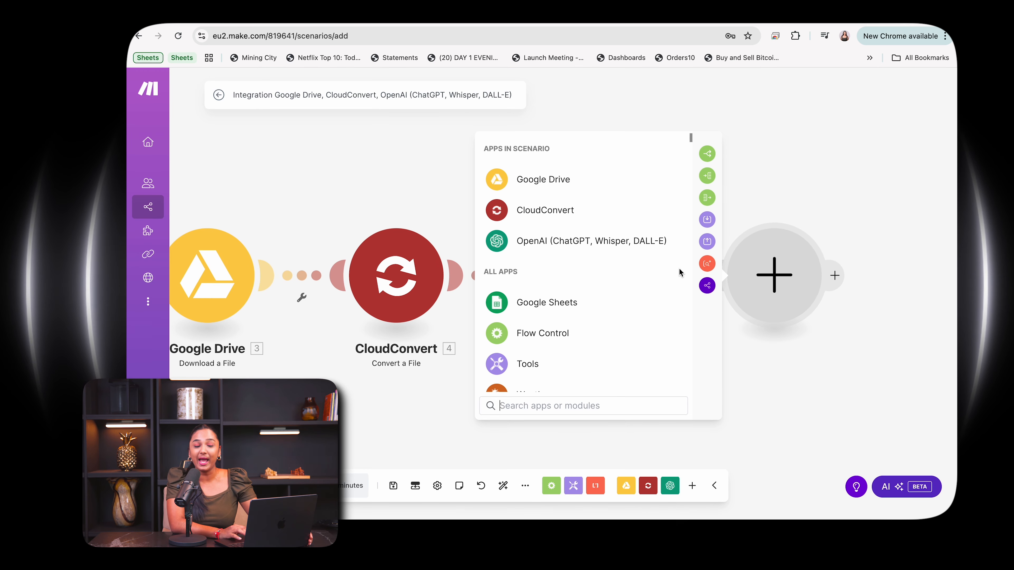
left_click(575, 410)
type("goo")
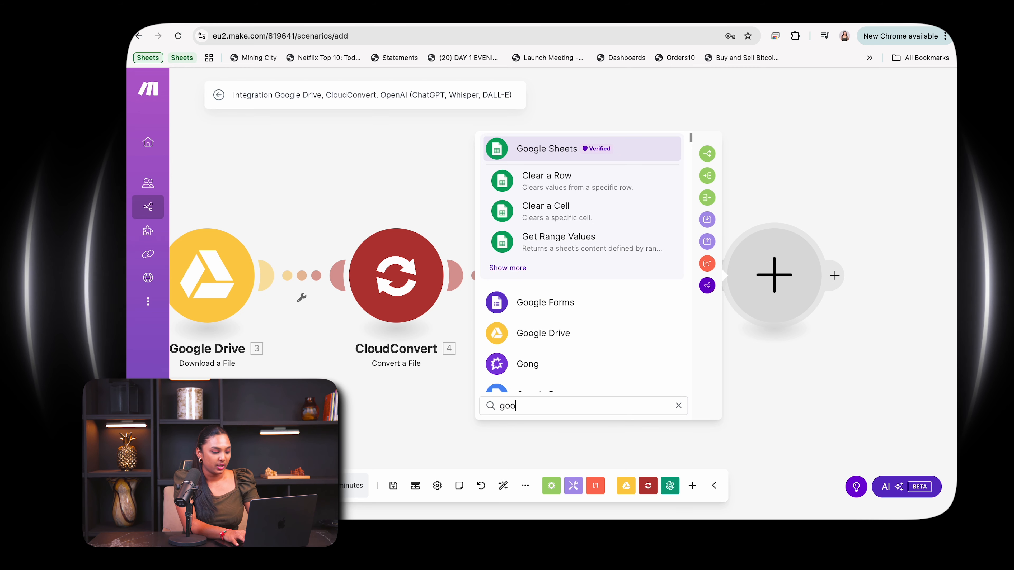
type("gle docs")
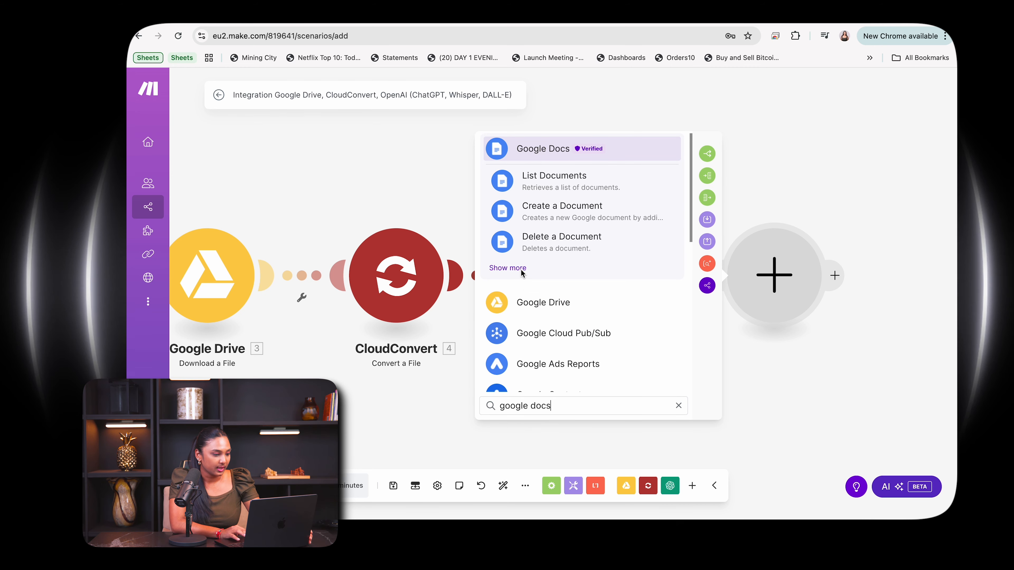
left_click(554, 211)
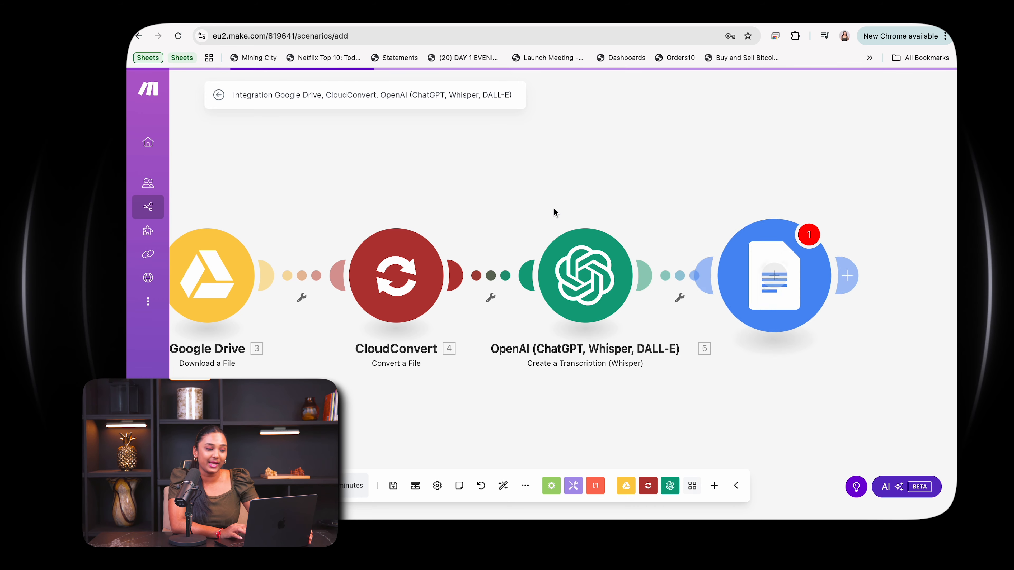
Map the new Google Docs document's name to the Text output of the OpenAI transcription module.
left_click(521, 240)
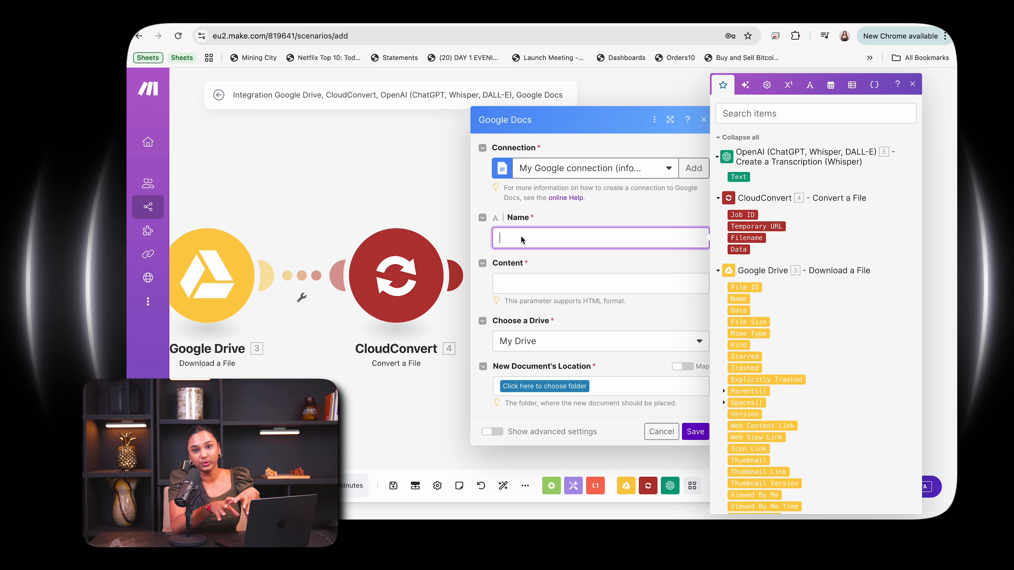
scroll(742, 256, "down", 15)
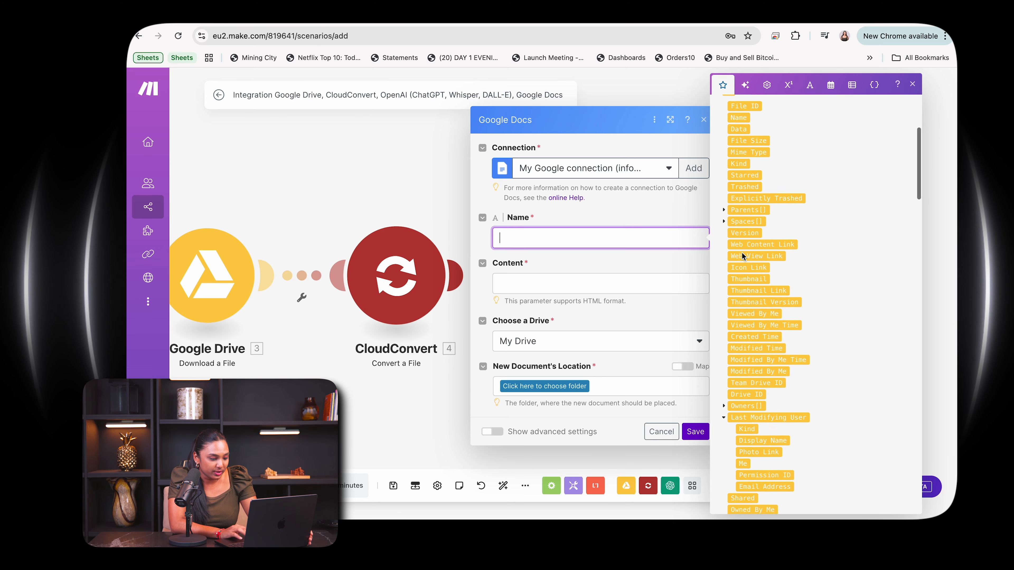
scroll(742, 255, "down", 15)
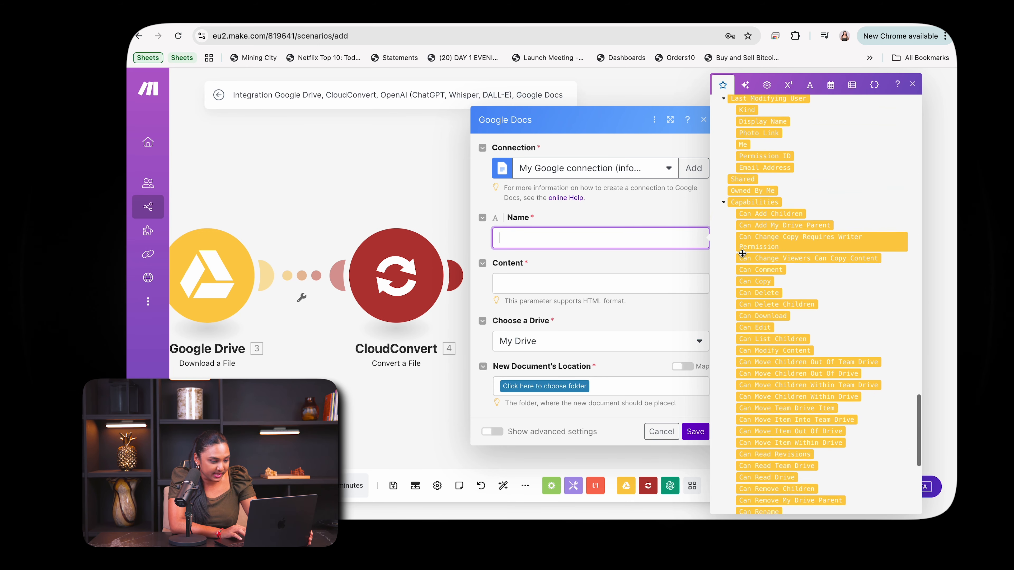
scroll(745, 247, "up", 15)
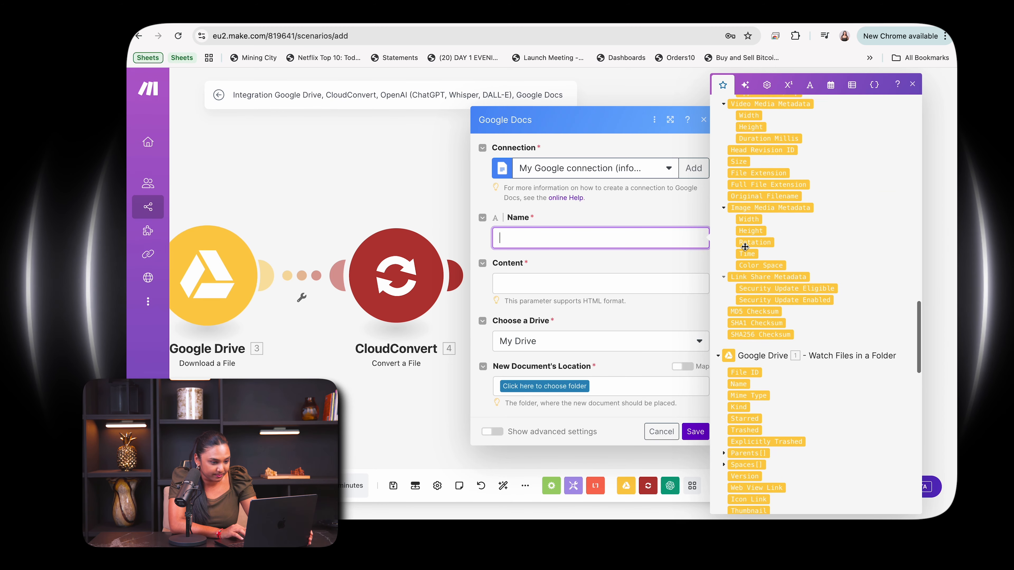
scroll(744, 247, "up", 15)
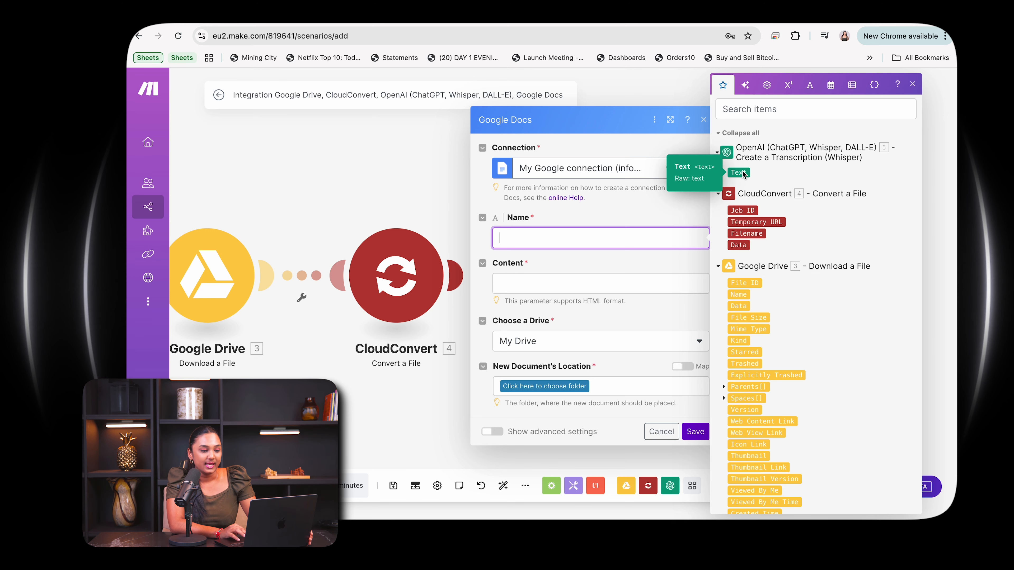
left_click_drag(738, 173, 610, 239)
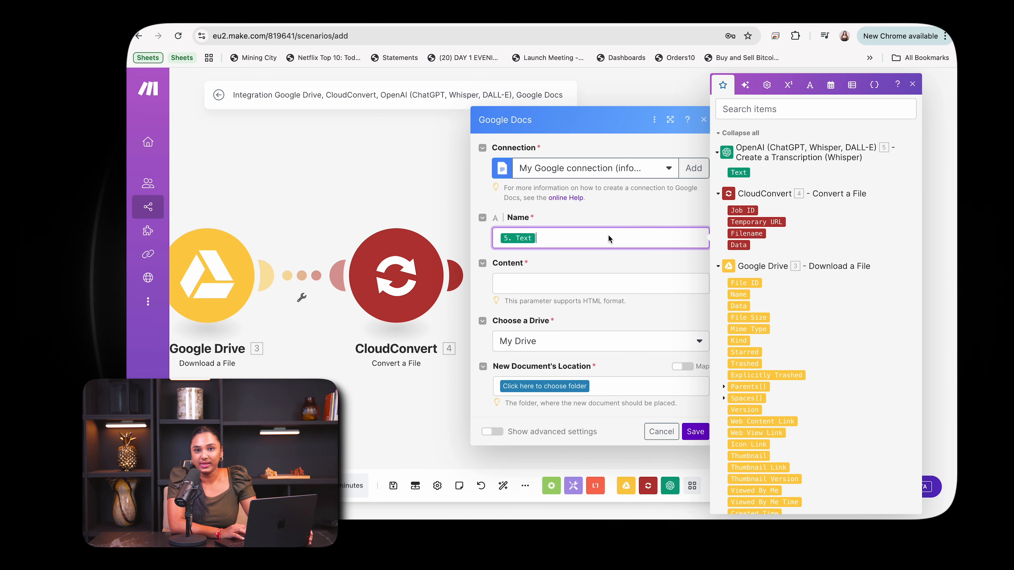
Fill the new document's content with the Name output of the Google Drive "Download a File" module followed by "Transcript from mp3".
left_click(571, 290)
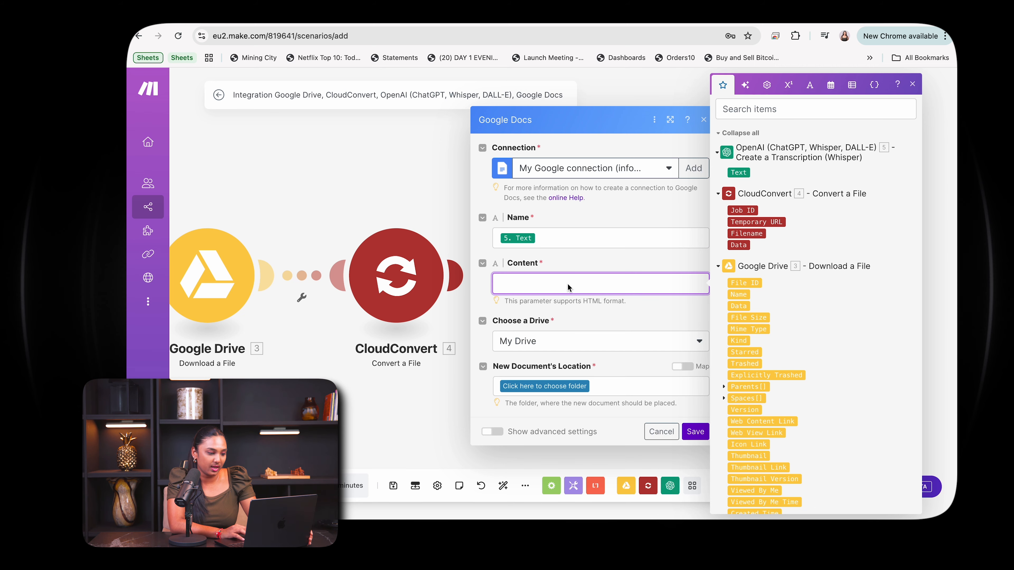
scroll(763, 268, "down", 15)
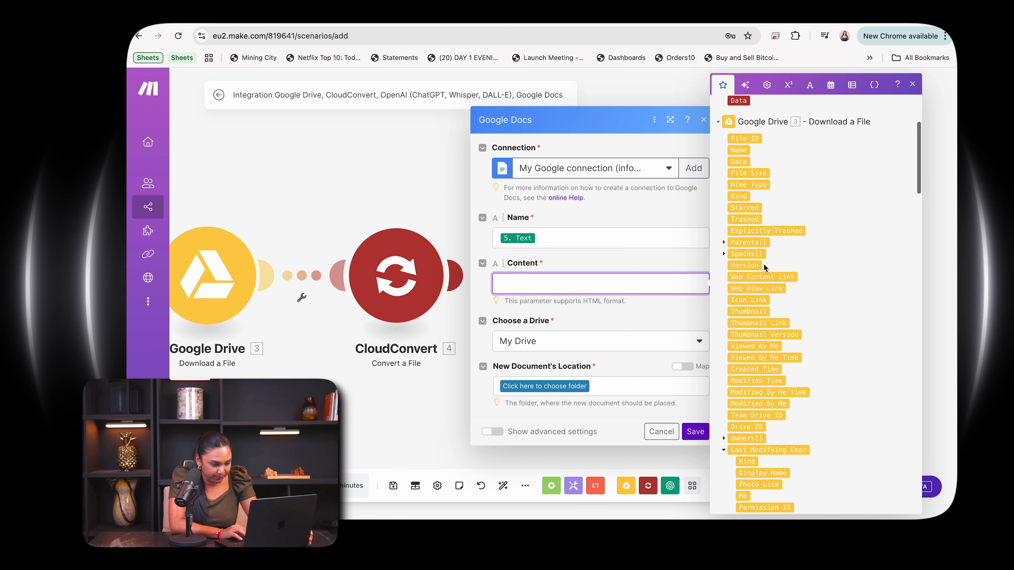
scroll(762, 265, "up", 15)
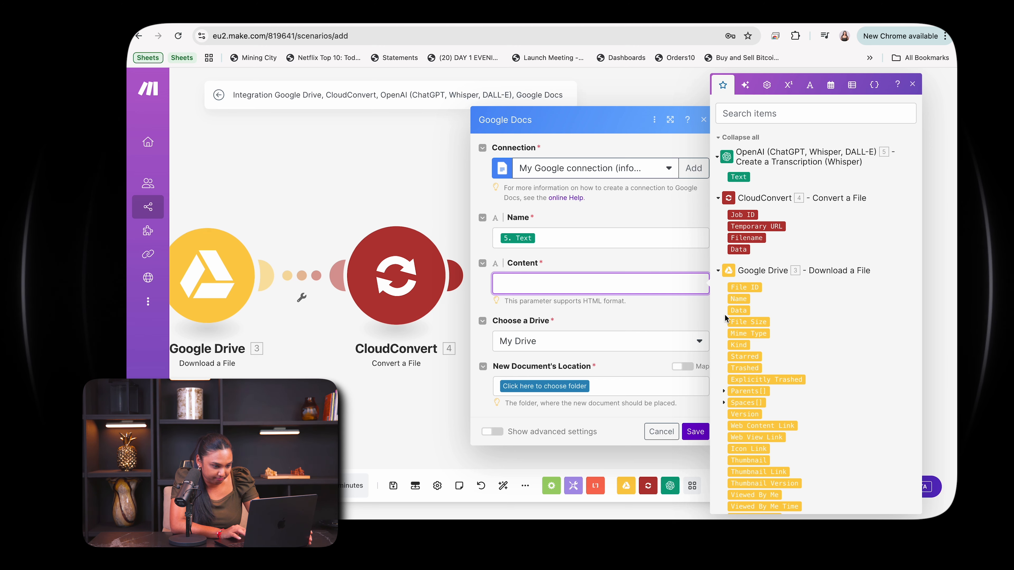
left_click_drag(742, 302, 647, 290)
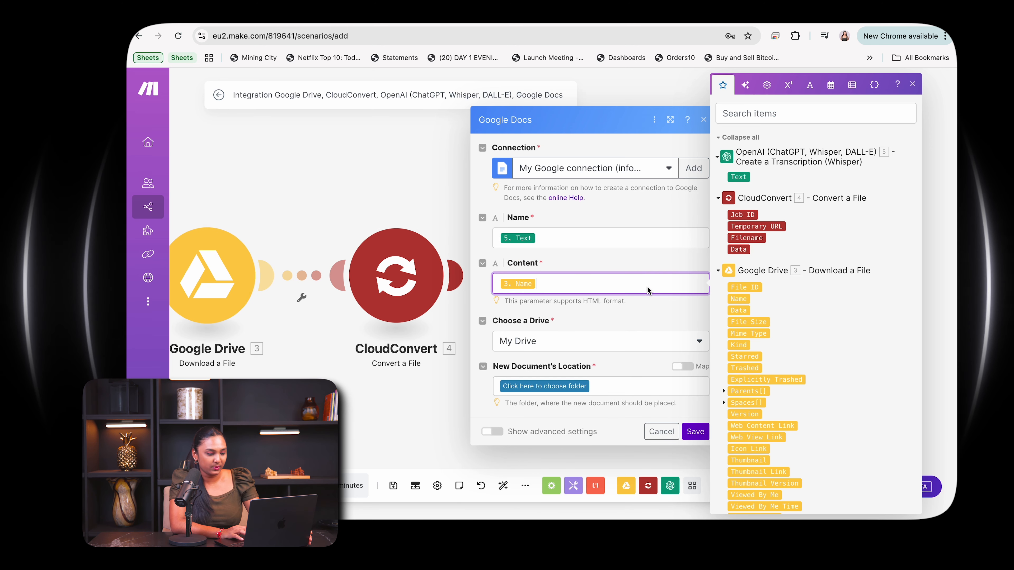
scroll(773, 331, "down", 2)
scroll(774, 331, "down", 10)
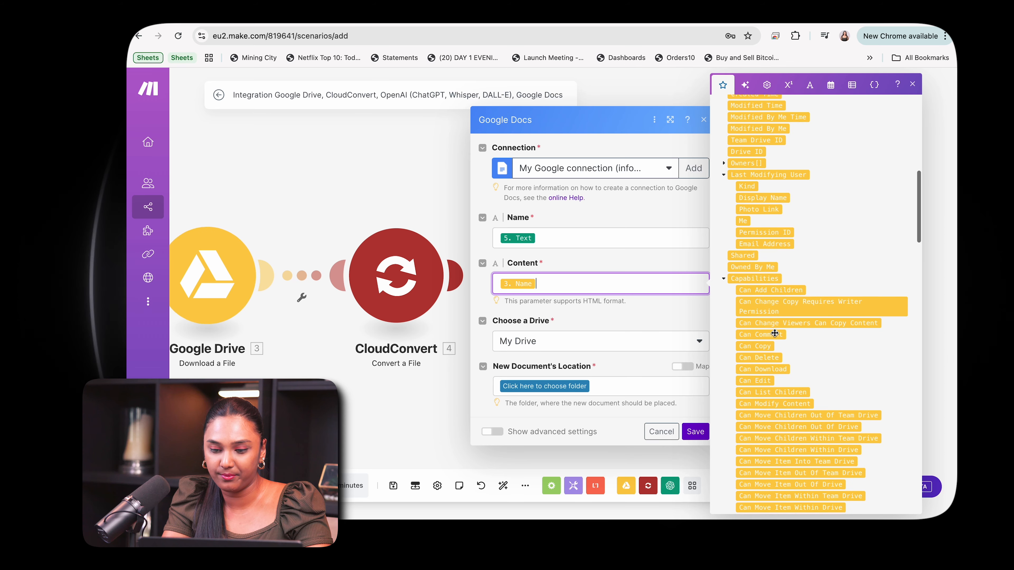
scroll(774, 331, "down", 10)
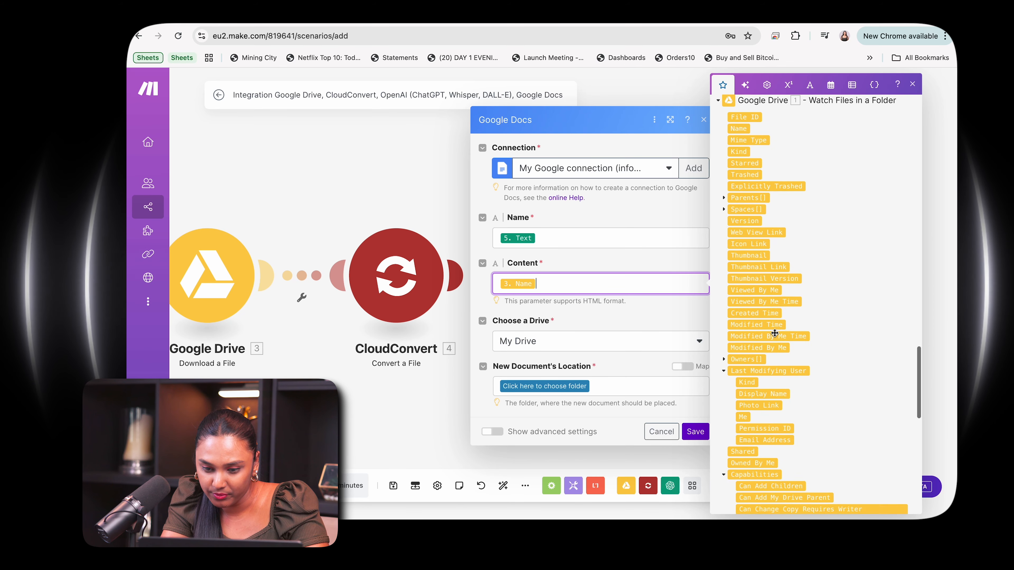
scroll(774, 331, "up", 1)
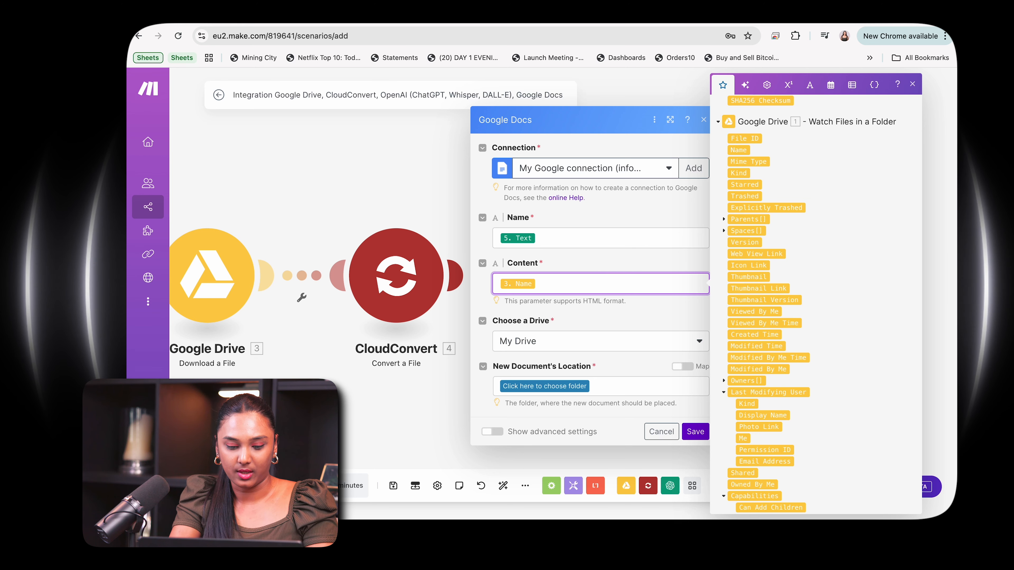
type("Transcript from mp3")
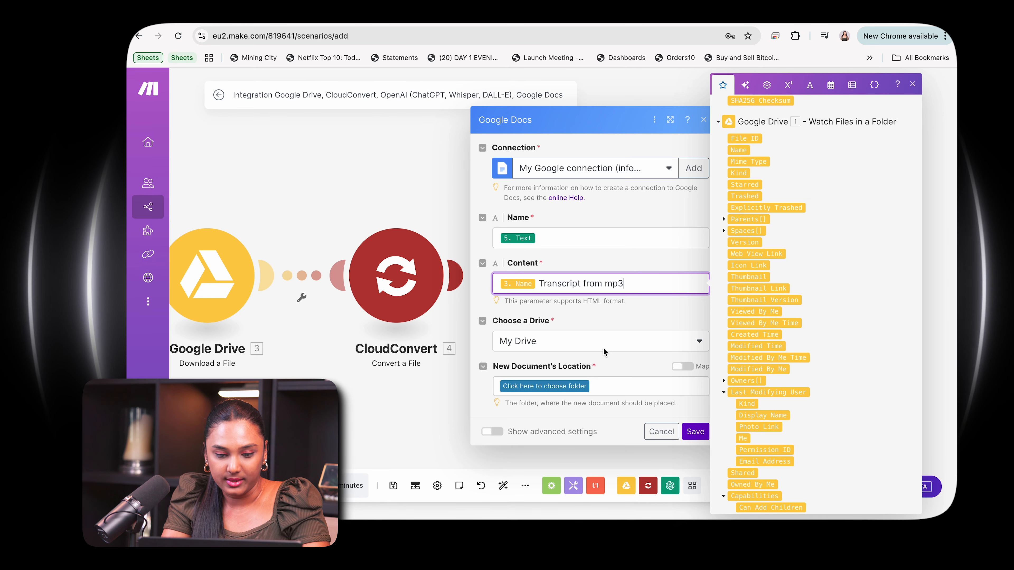
Choose the Reason News Snippets folder as the new document's location and save the Google Docs module.
left_click(574, 384)
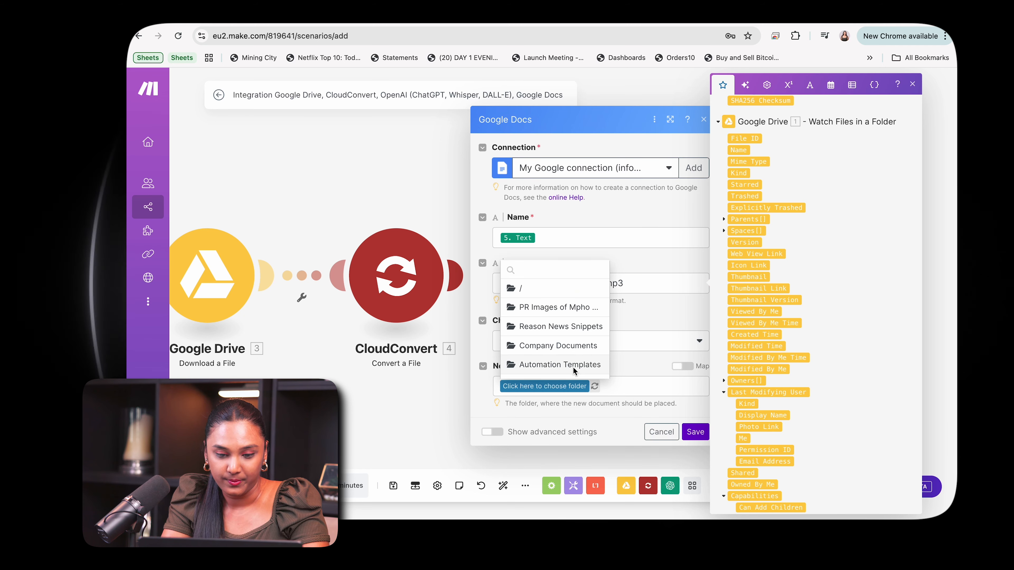
left_click(579, 327)
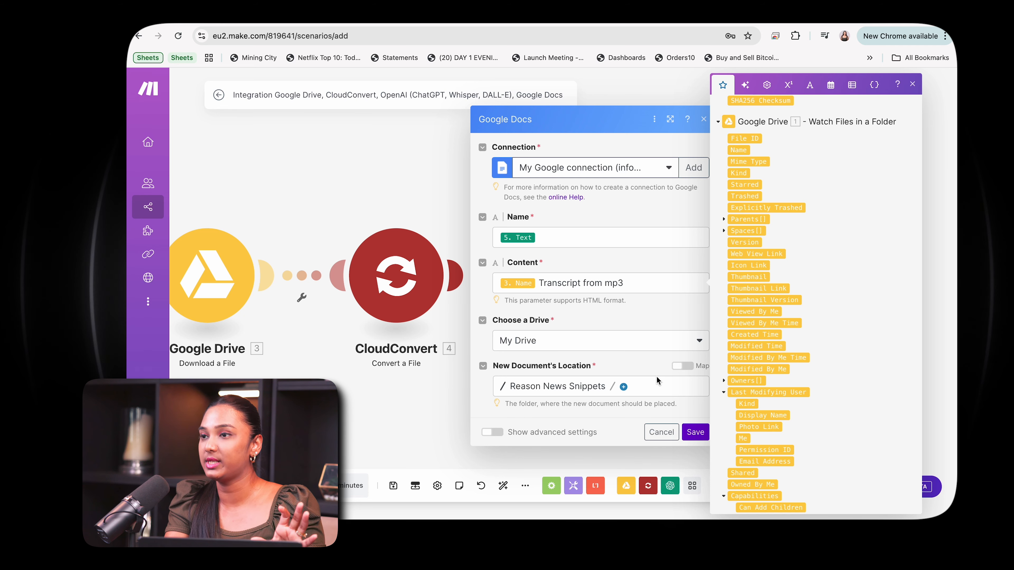
left_click(695, 430)
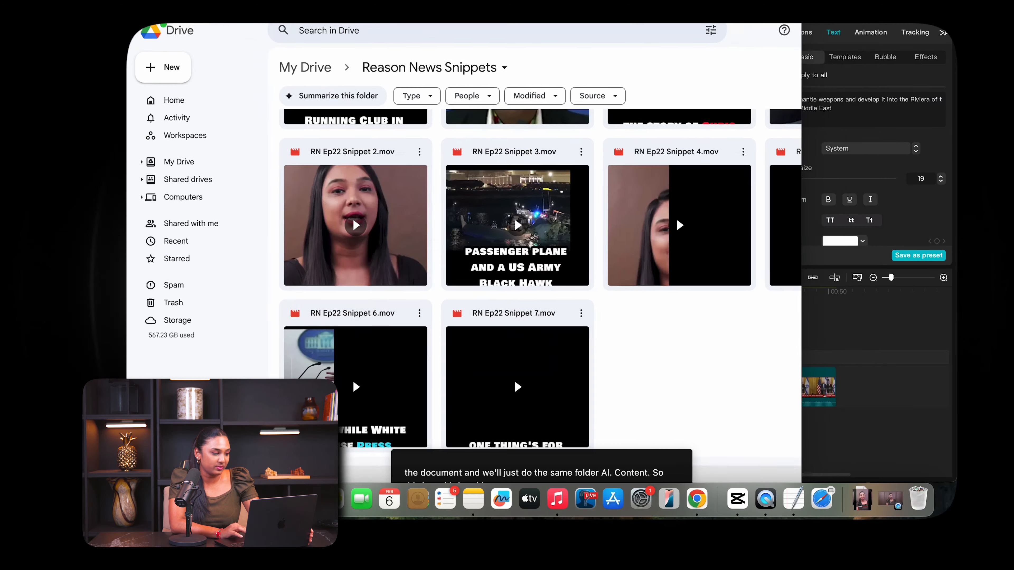
Switch to Google Drive and upload "RN Ep25 Snippet 1.mov" from the Downloads folder into the Reason News Snippets folder.
left_click(166, 499)
scroll(570, 120, "right", 8)
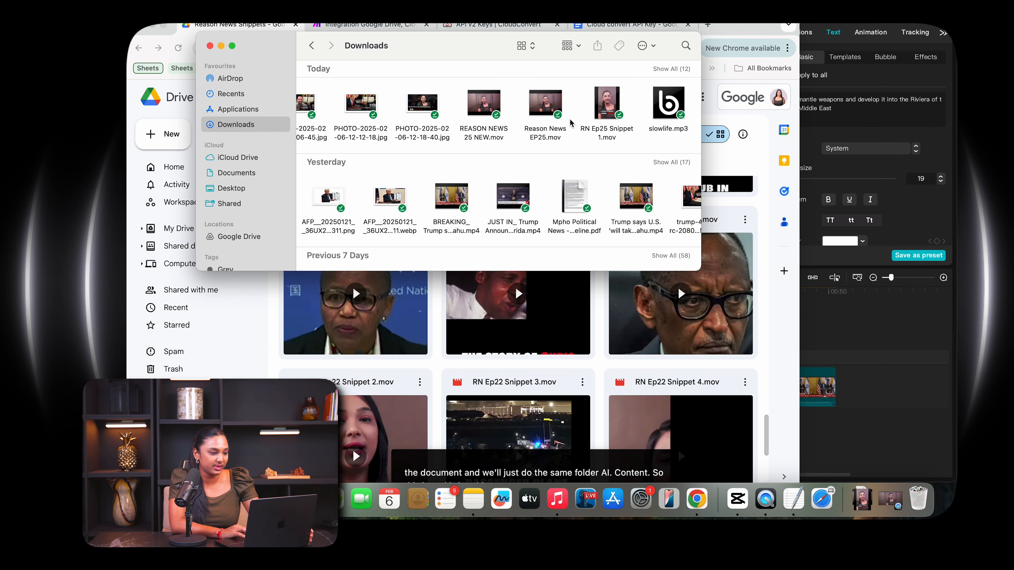
left_click_drag(606, 105, 617, 343)
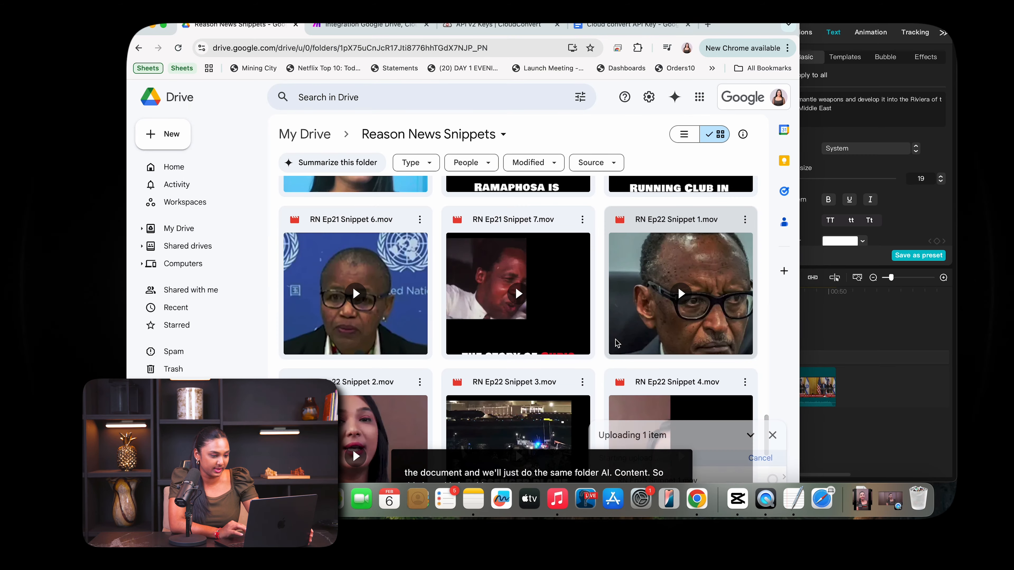
left_click(163, 25)
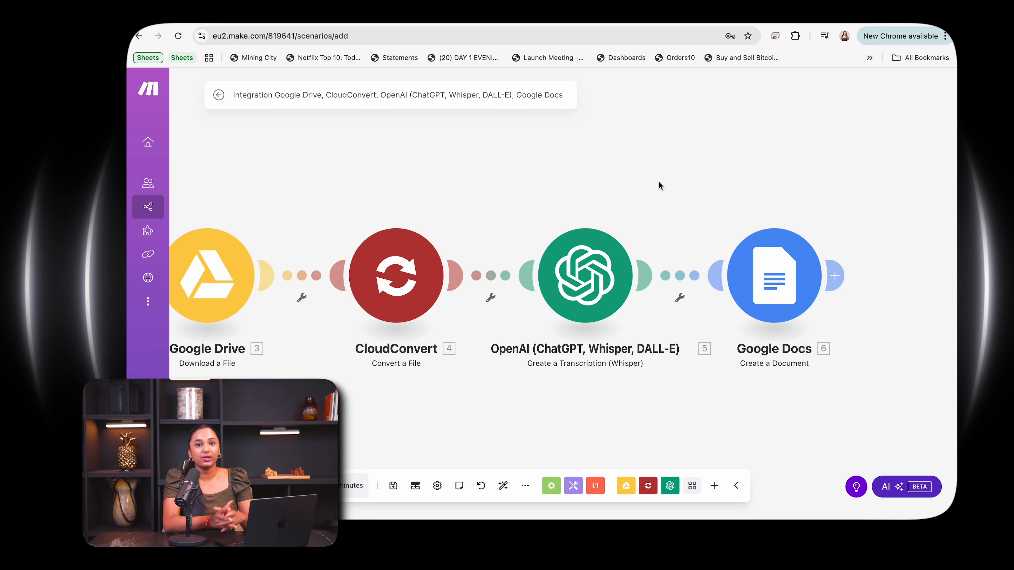
Save the whole Make scenario with its Google Drive, CloudConvert, OpenAI and Google Docs modules.
scroll(658, 181, "left", 10)
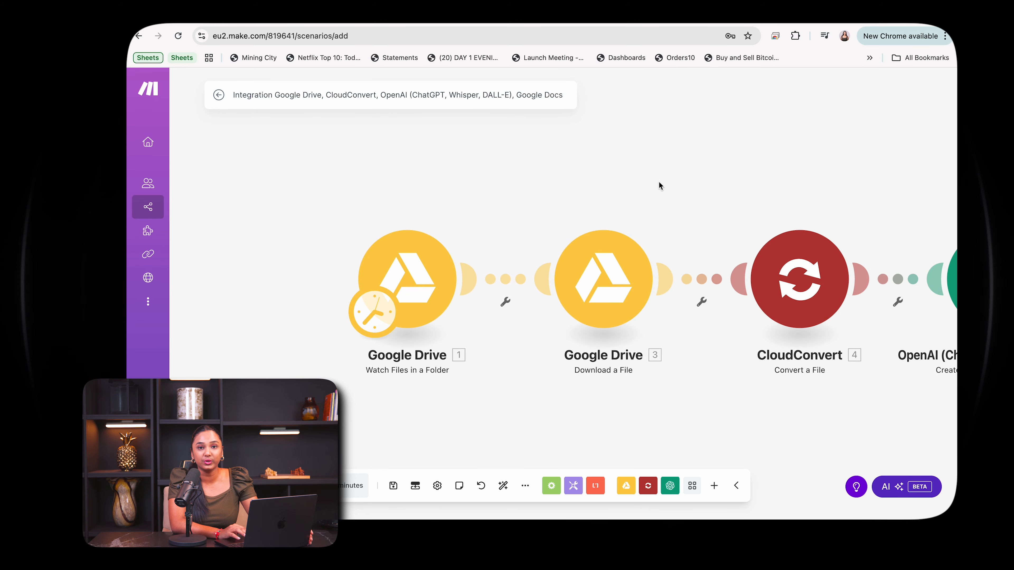
left_click(393, 486)
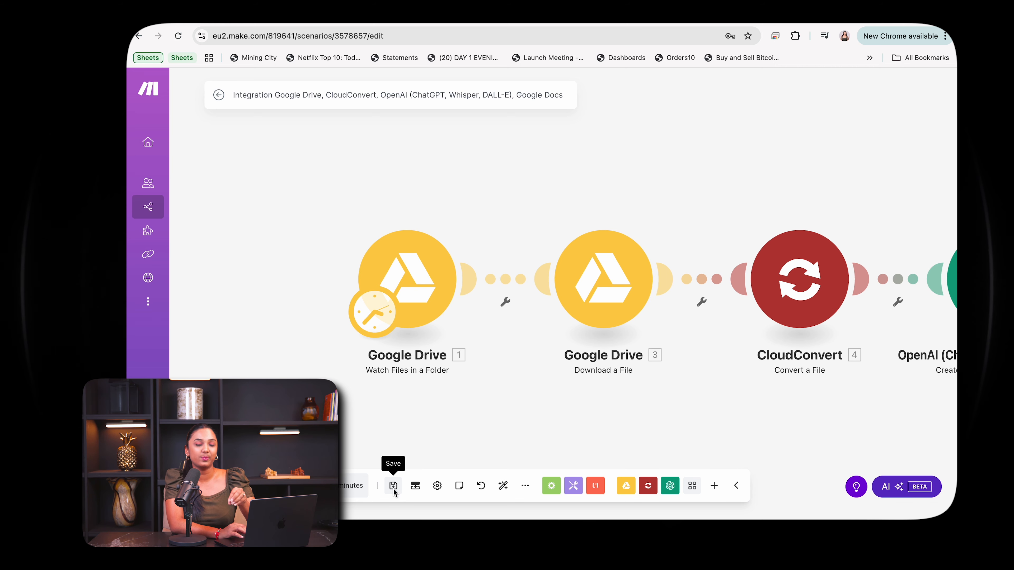
scroll(533, 349, "down", 10)
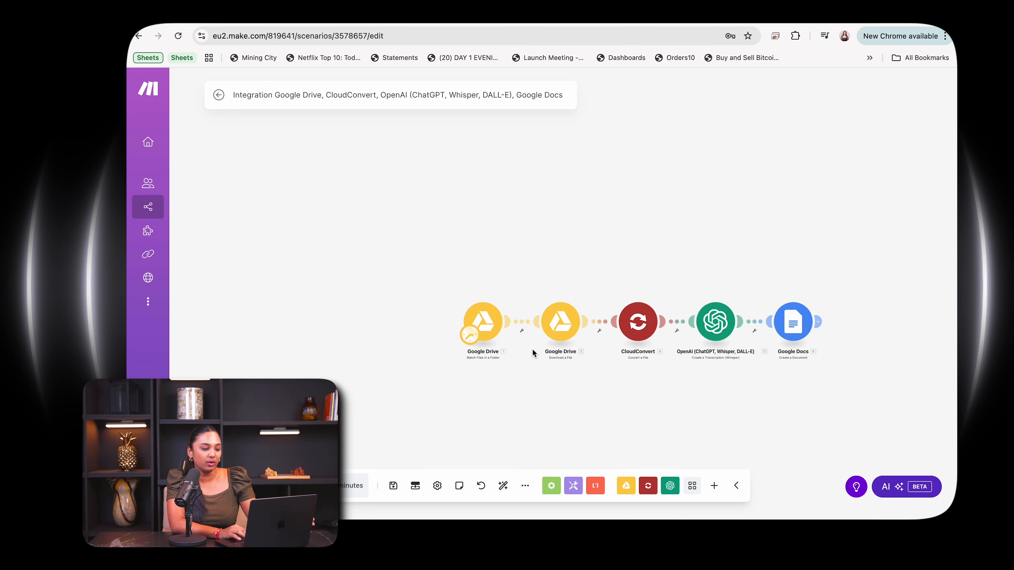
scroll(532, 347, "down", 2)
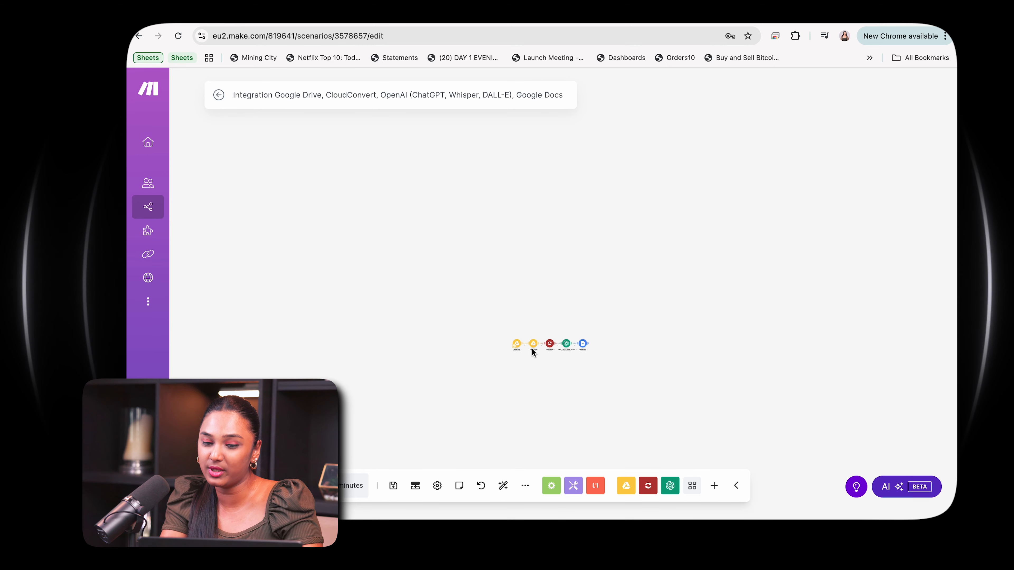
scroll(532, 348, "up", 10)
scroll(532, 351, "up", 3)
scroll(532, 351, "down", 5)
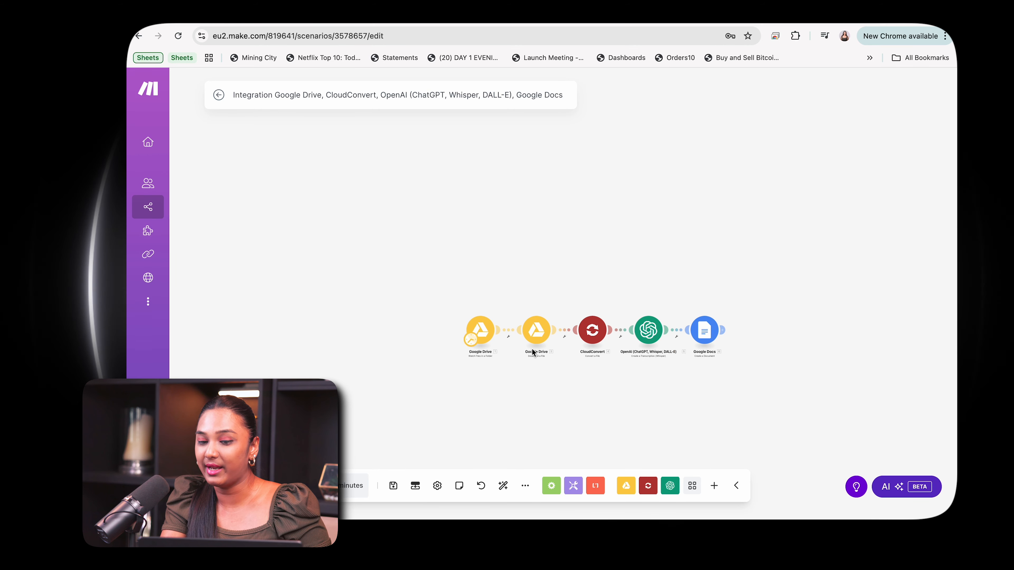
scroll(532, 351, "up", 5)
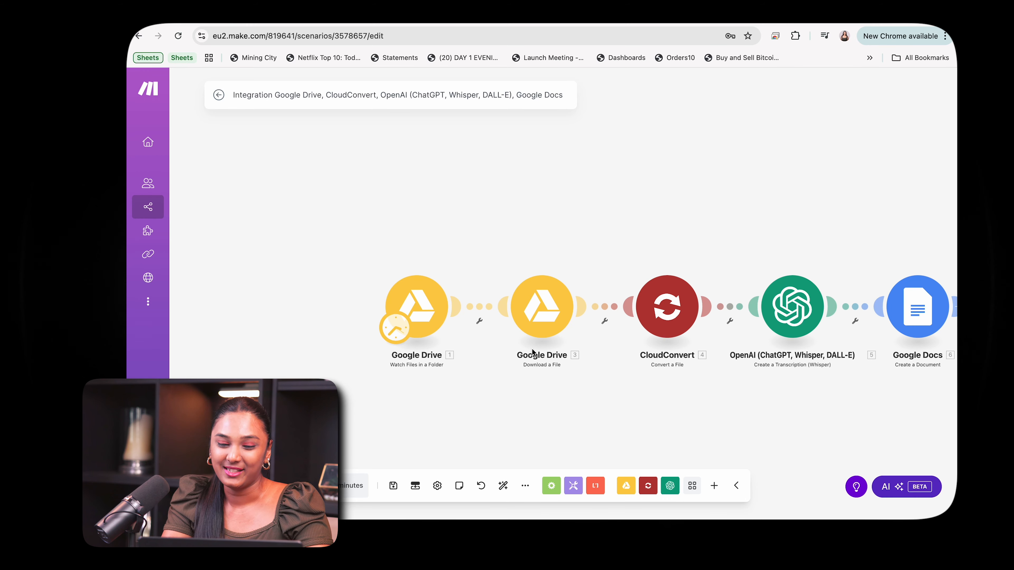
left_click_drag(532, 347, 433, 304)
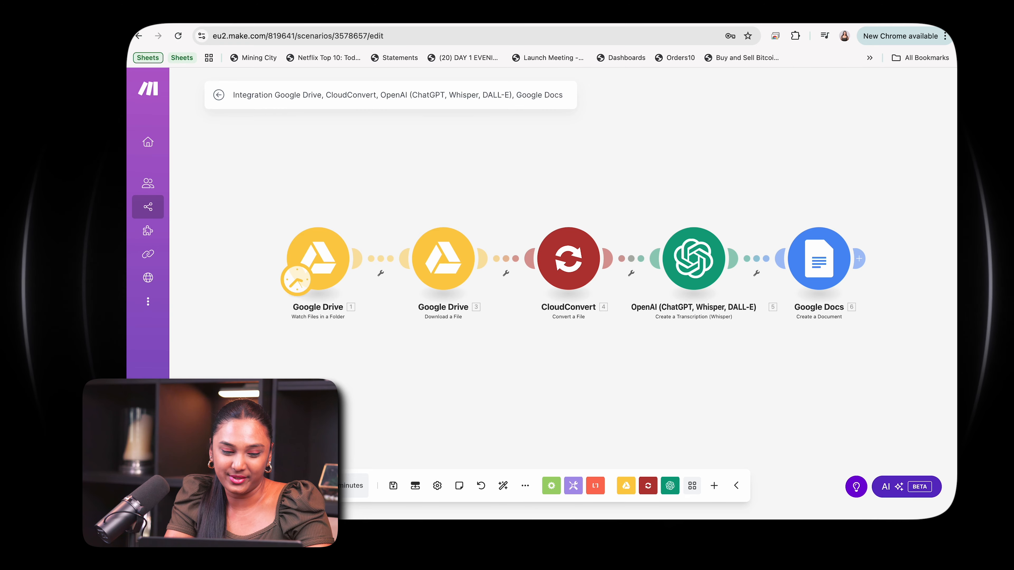